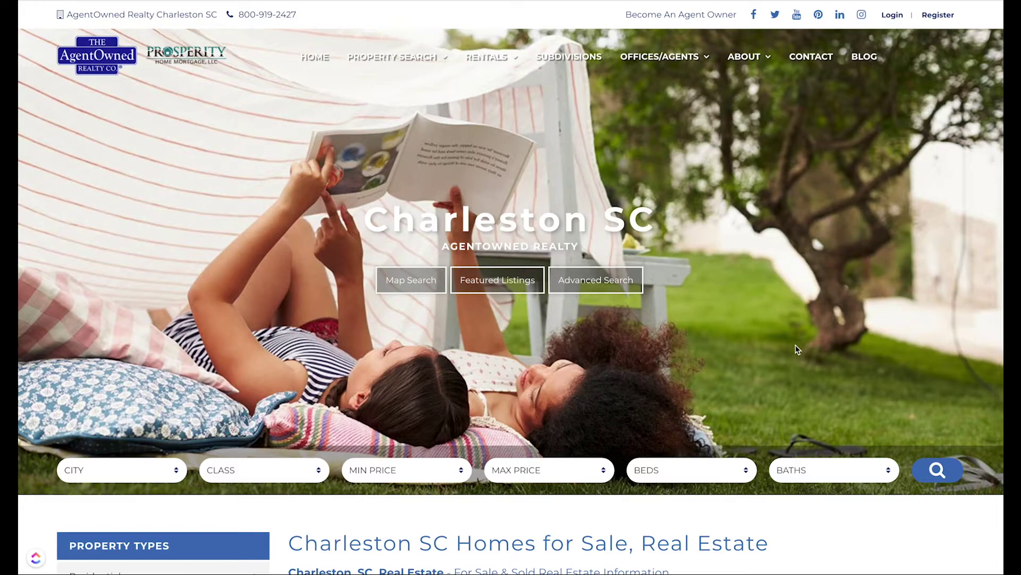
# Scroll the AgentOwned Realty home page, then open and scroll through the Subdivisions page
pyautogui.scroll(-20, 796, 345)
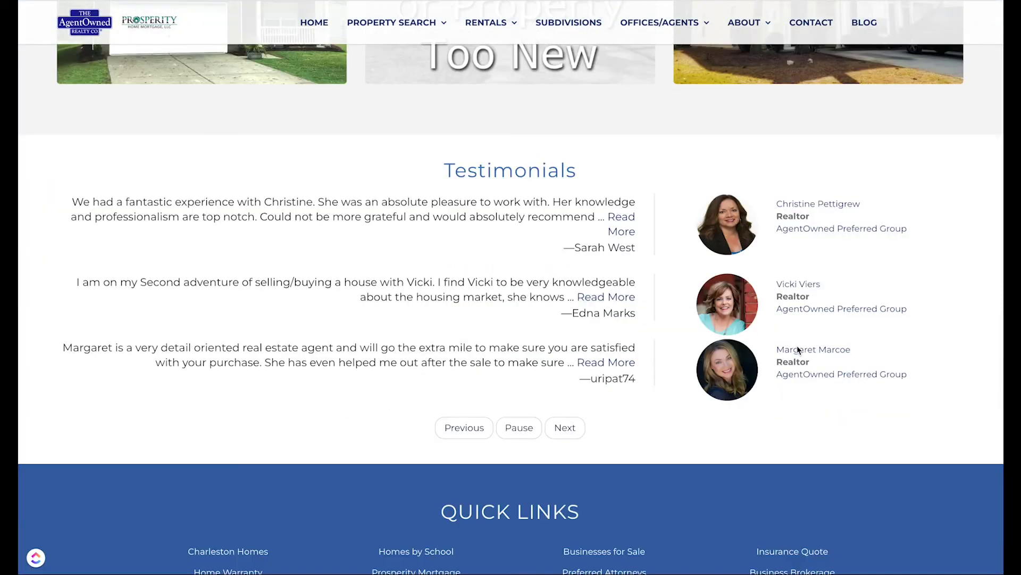
pyautogui.scroll(-6, 797, 346)
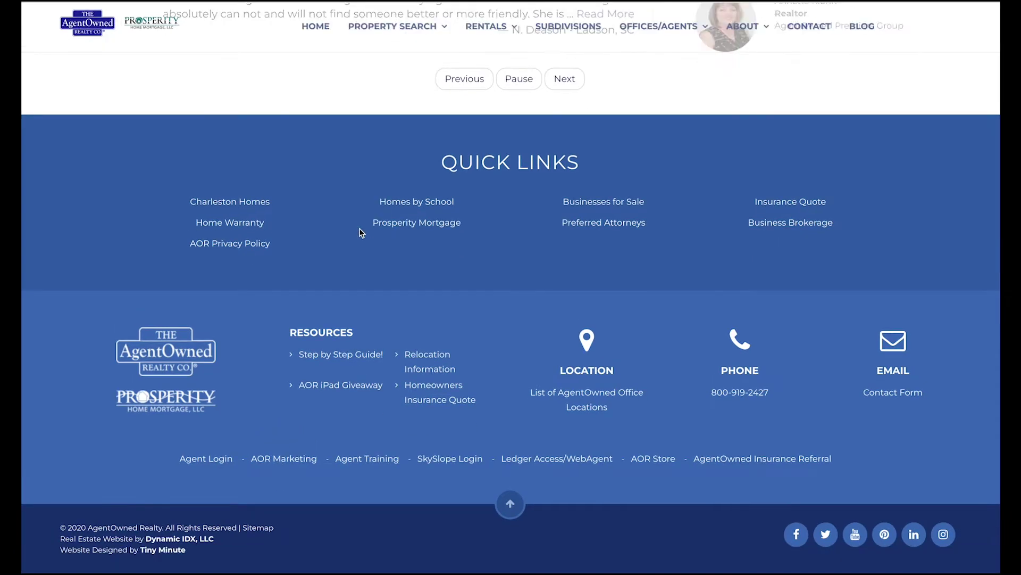
pyautogui.scroll(15, 435, 204)
pyautogui.click(568, 24)
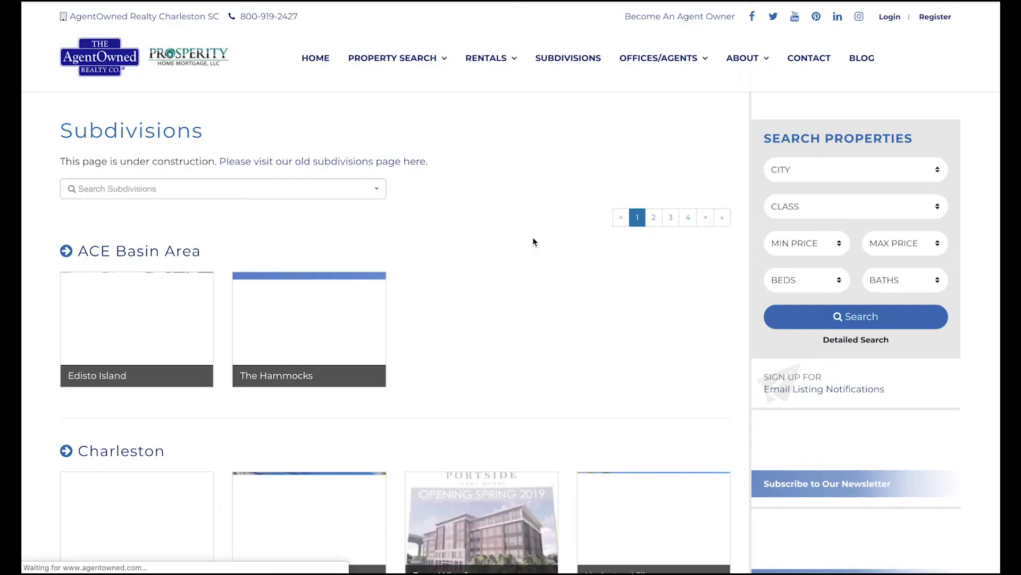
pyautogui.scroll(-3, 534, 239)
pyautogui.scroll(-20, 534, 241)
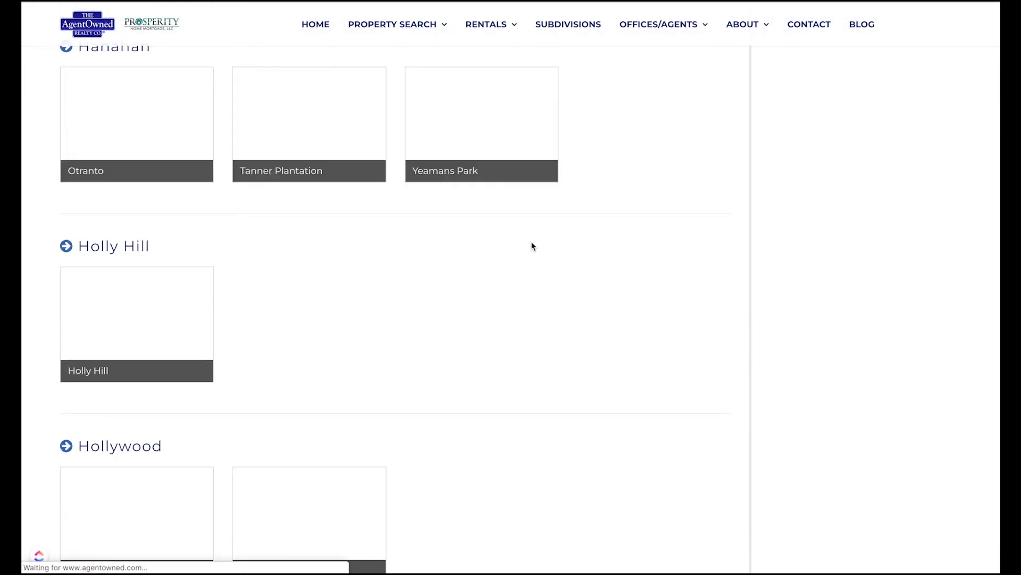
pyautogui.scroll(-3, 531, 247)
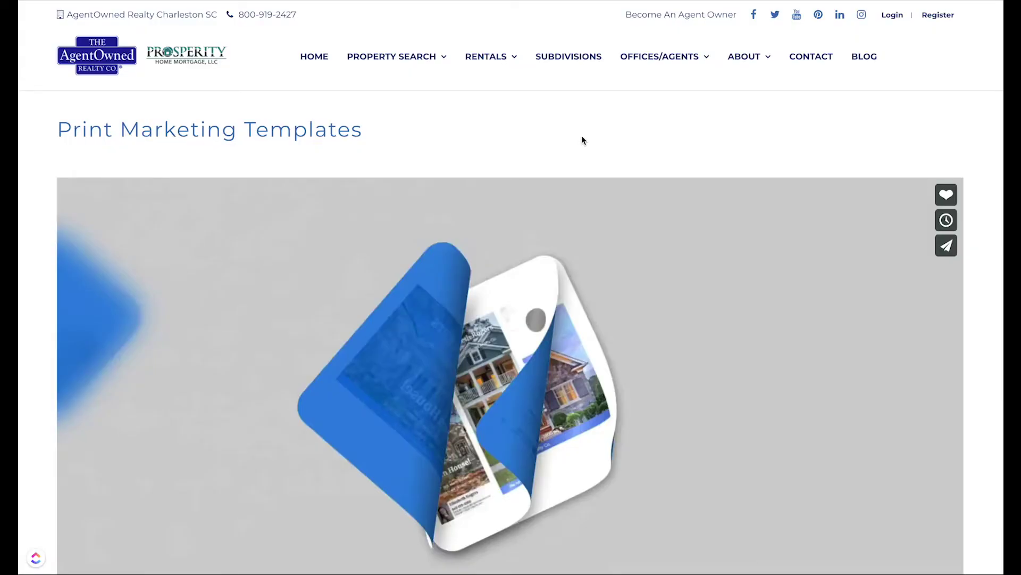
# Scroll the Print Marketing Templates page to the Flyers section with six themes and a blank template
pyautogui.scroll(-2, 582, 139)
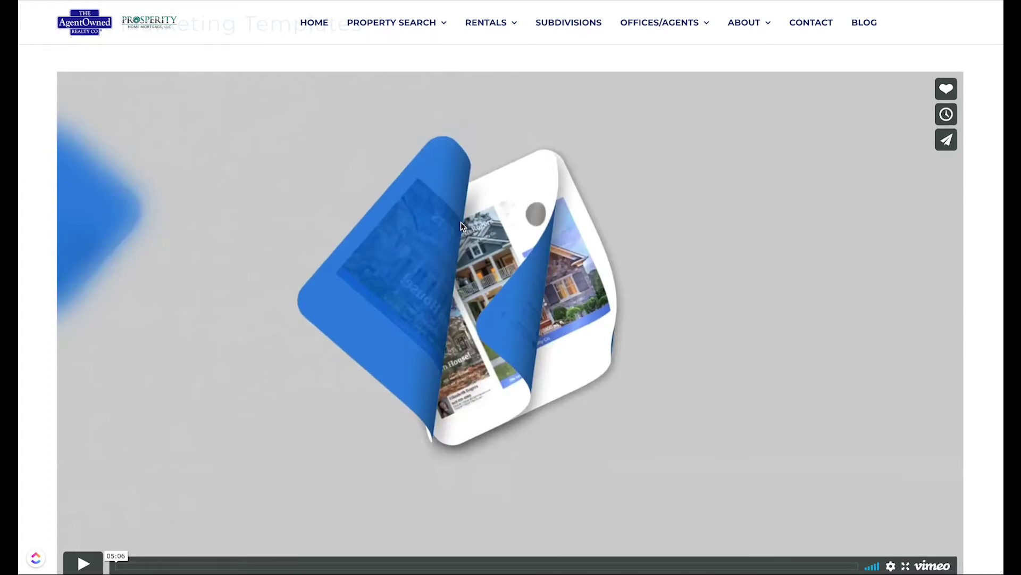
pyautogui.scroll(-1, 461, 221)
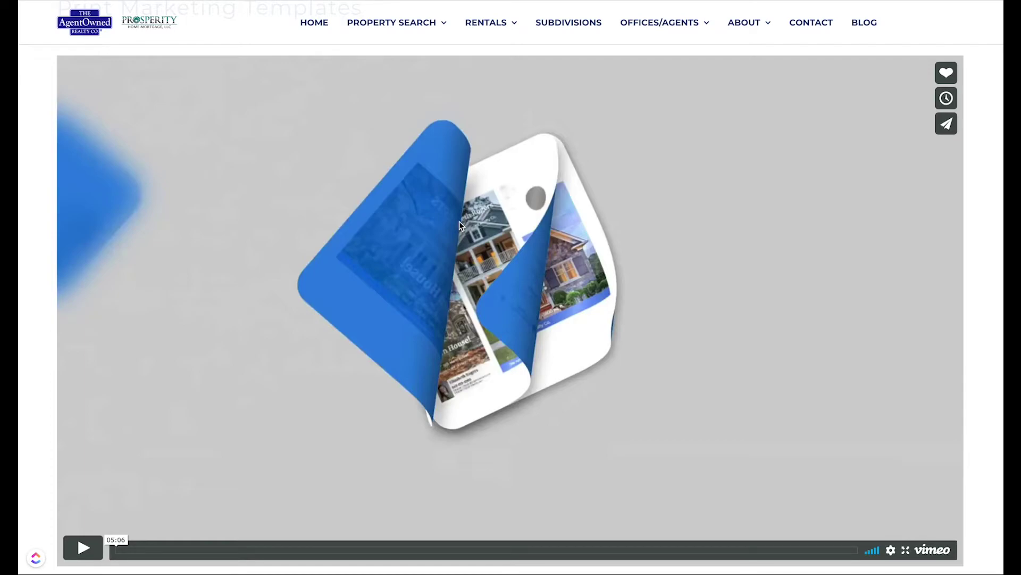
pyautogui.scroll(-7, 439, 219)
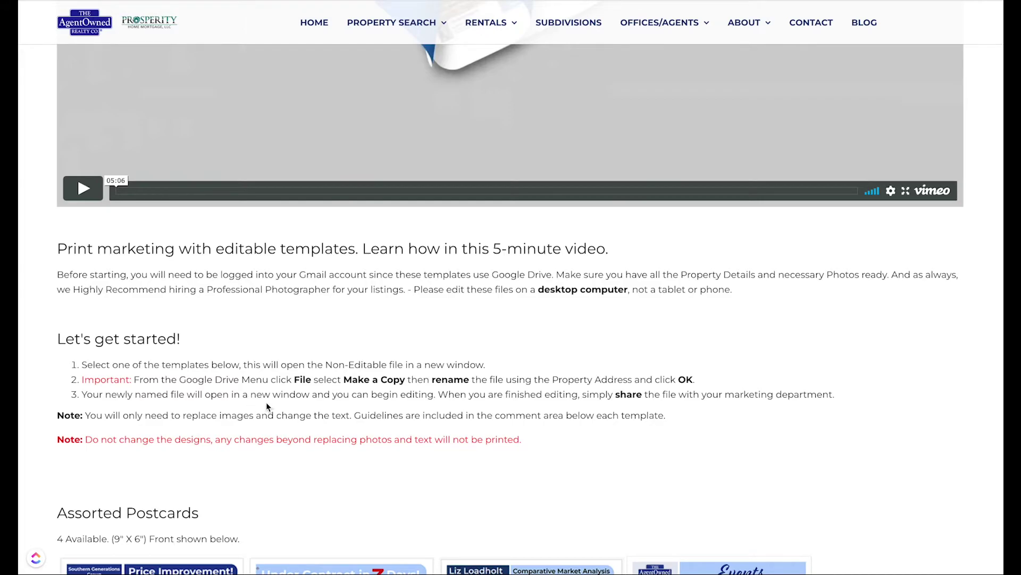
pyautogui.scroll(-5, 266, 404)
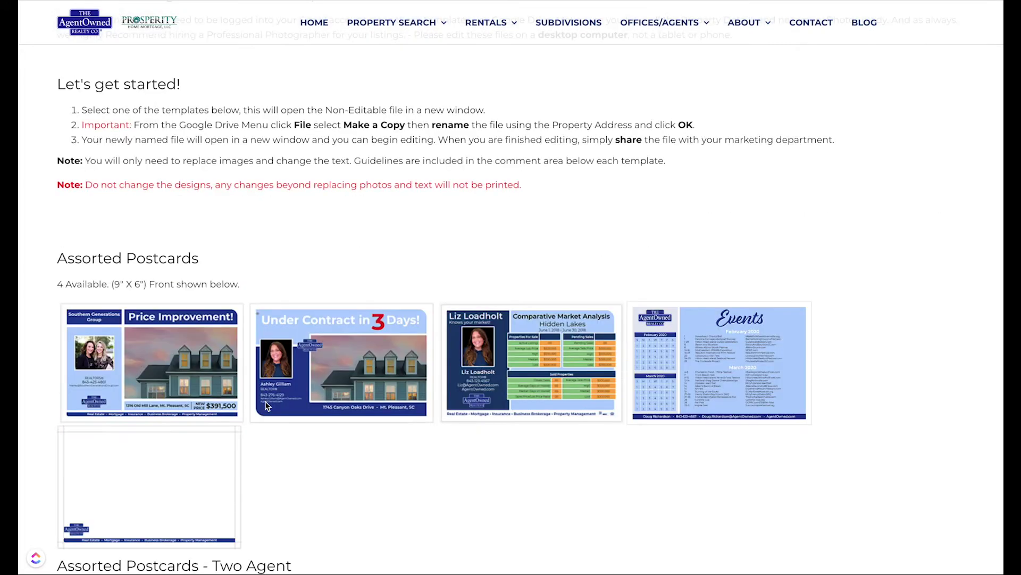
pyautogui.scroll(-2, 413, 383)
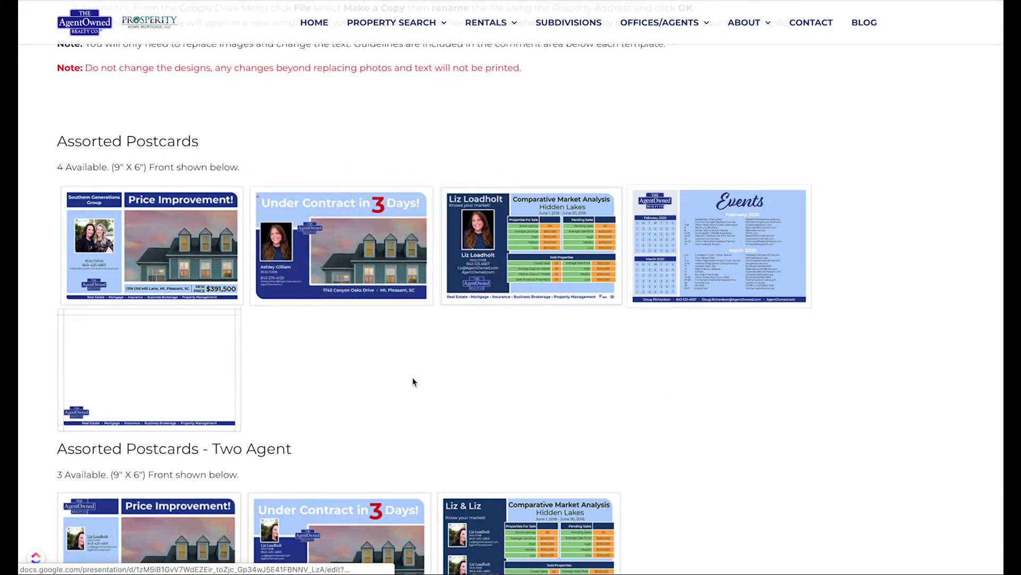
pyautogui.scroll(-4, 412, 377)
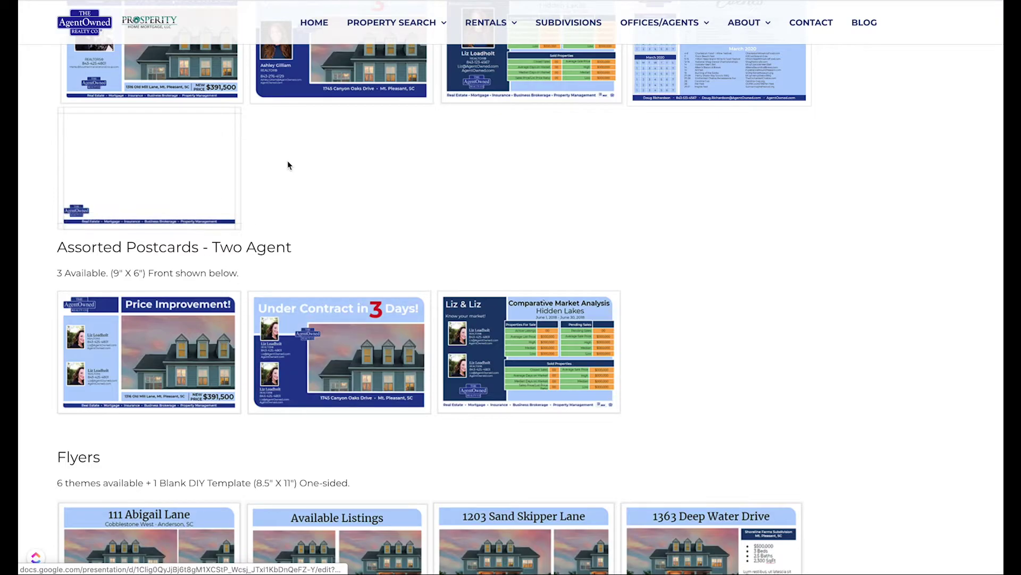
pyautogui.scroll(-3, 496, 318)
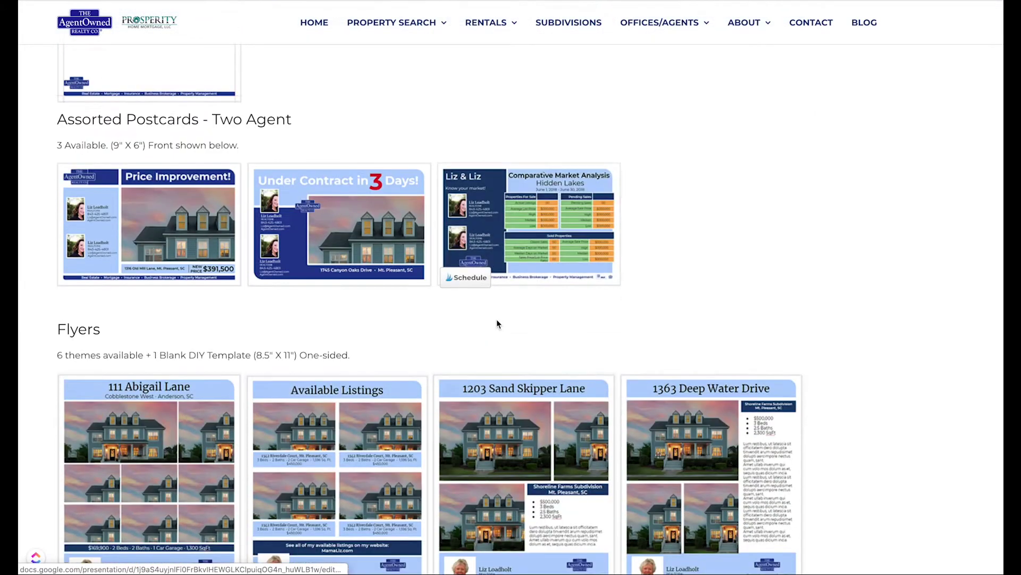
pyautogui.scroll(-3, 640, 242)
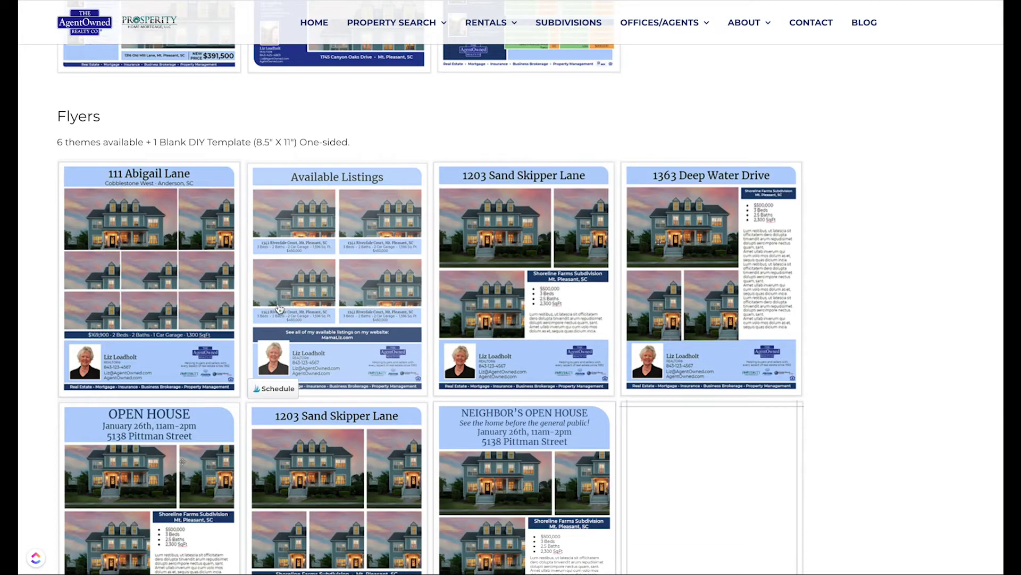
pyautogui.scroll(-1, 306, 286)
pyautogui.scroll(-3, 306, 286)
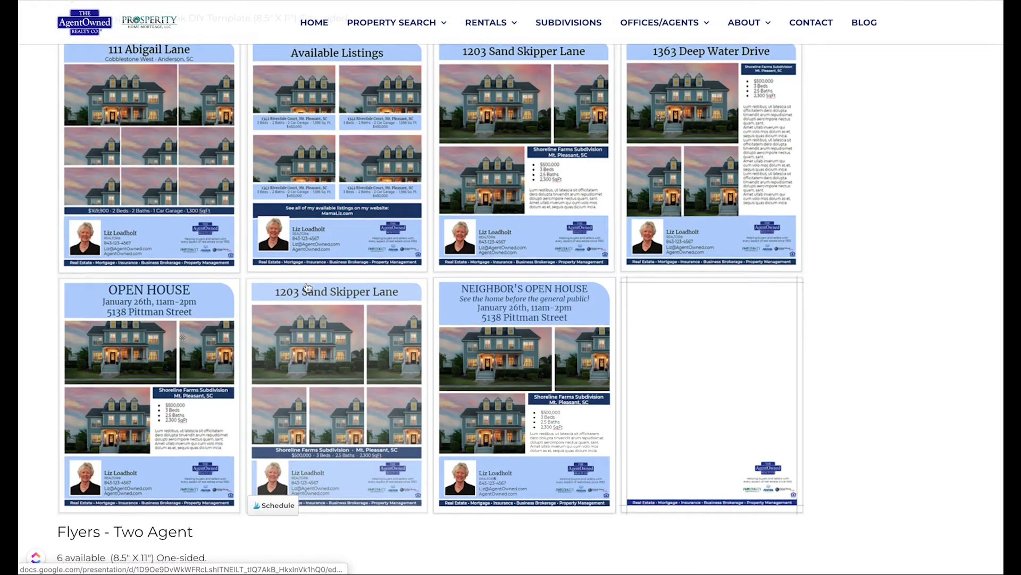
pyautogui.scroll(-5, 309, 284)
pyautogui.scroll(-2, 313, 285)
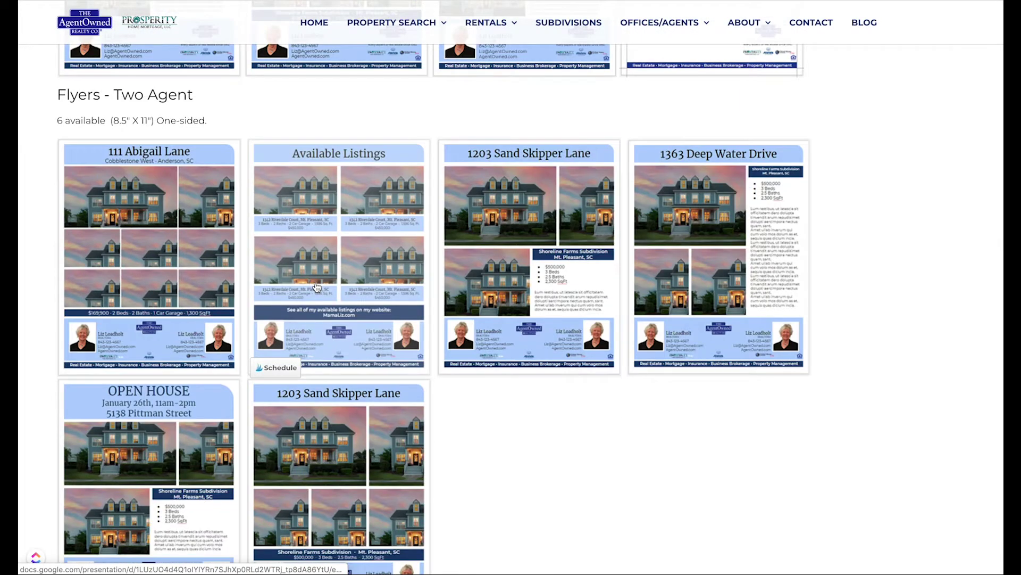
pyautogui.scroll(-8, 316, 288)
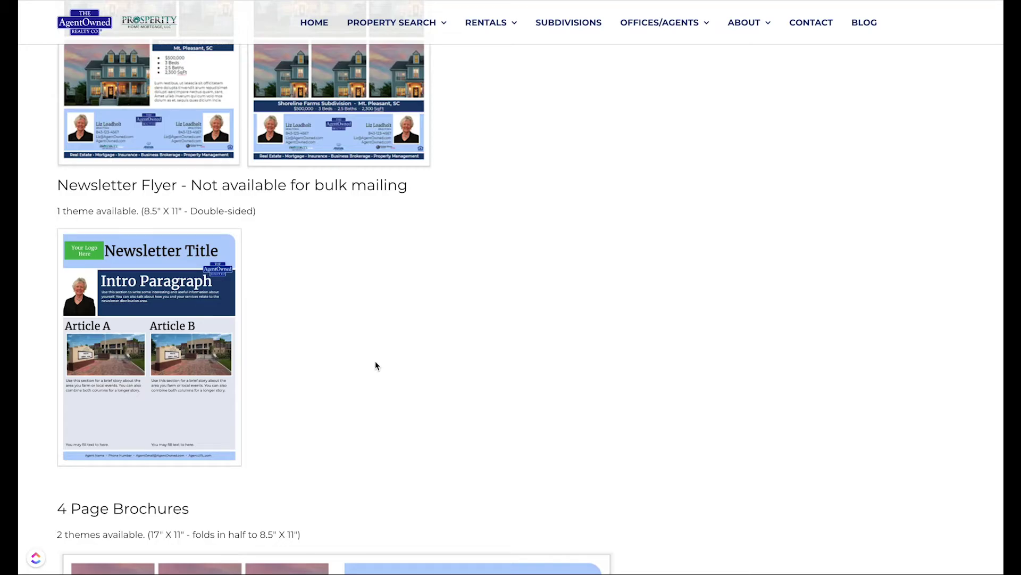
pyautogui.scroll(-8, 375, 365)
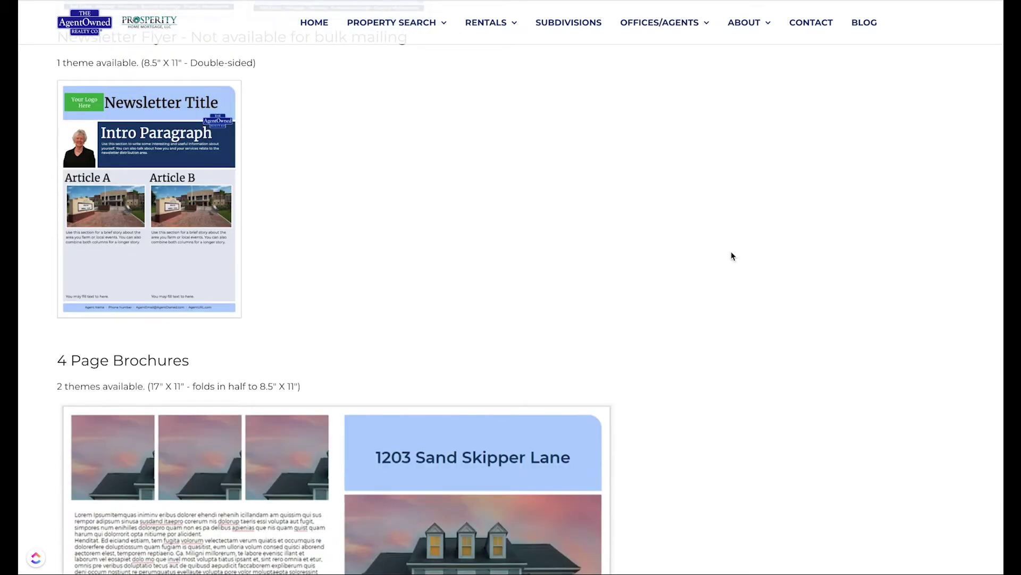
pyautogui.scroll(-12, 720, 234)
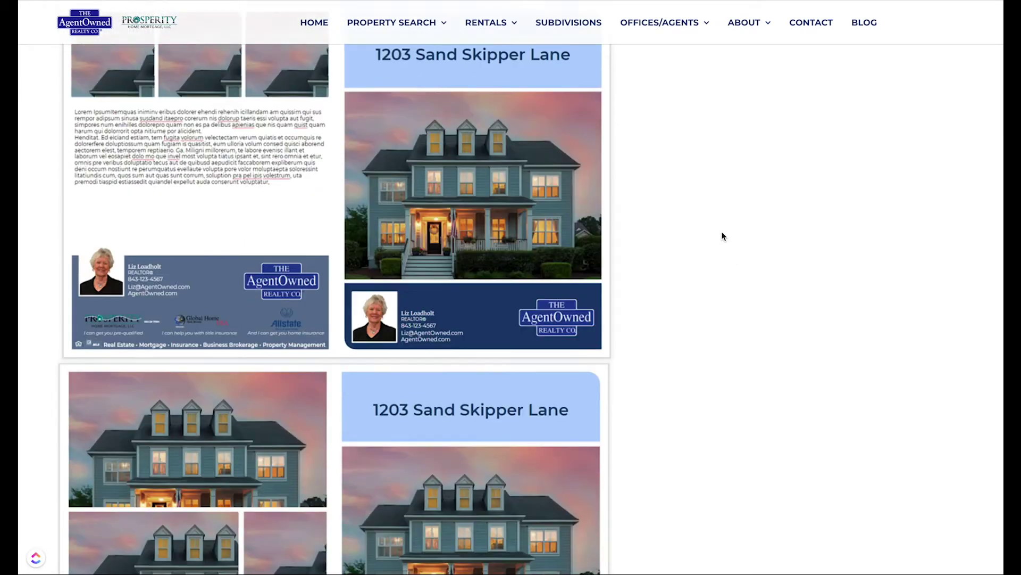
pyautogui.scroll(-11, 721, 237)
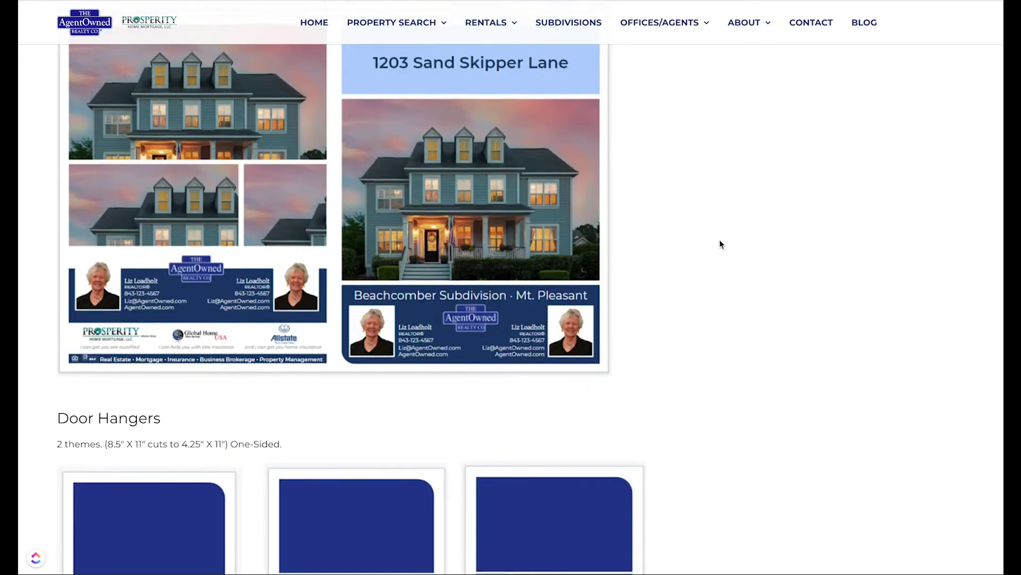
pyautogui.scroll(-13, 722, 245)
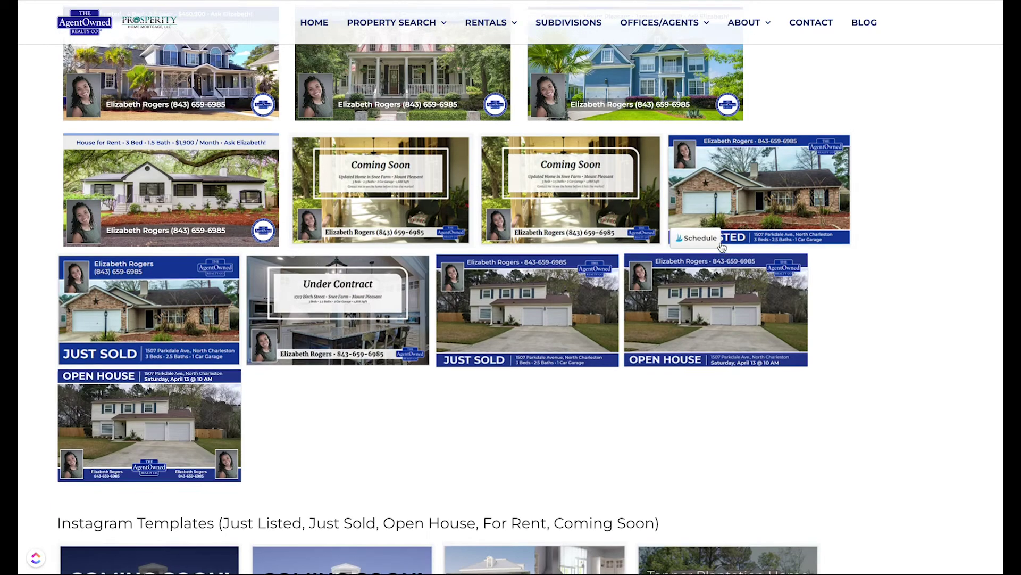
pyautogui.scroll(3, 719, 247)
pyautogui.scroll(-1, 719, 247)
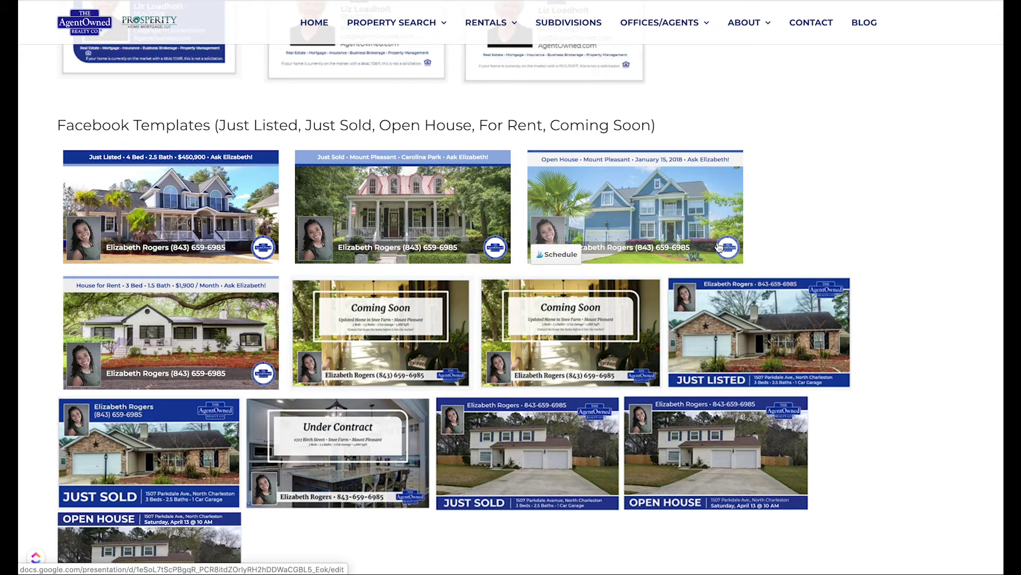
pyautogui.scroll(-1, 726, 255)
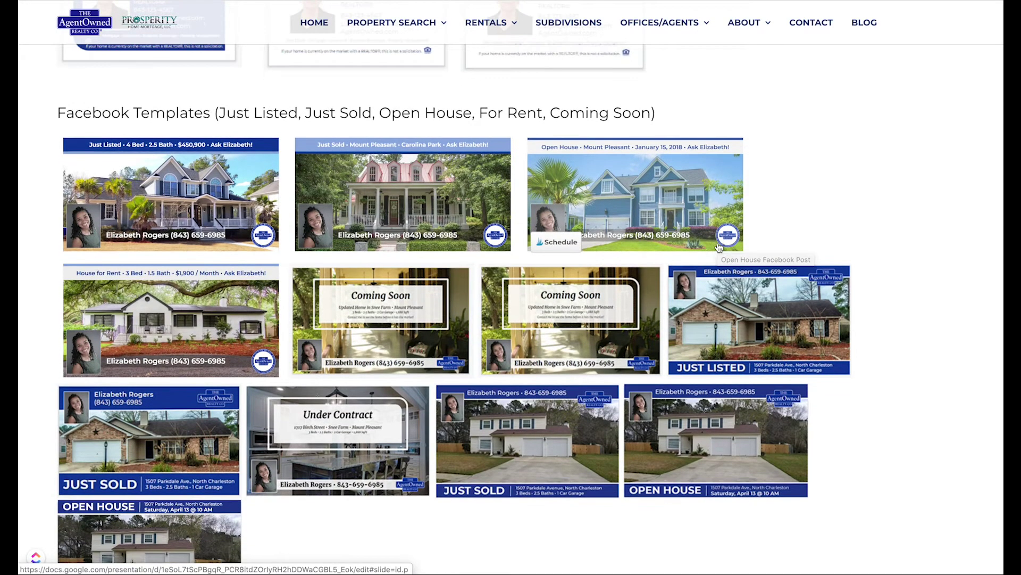
pyautogui.scroll(-10, 909, 272)
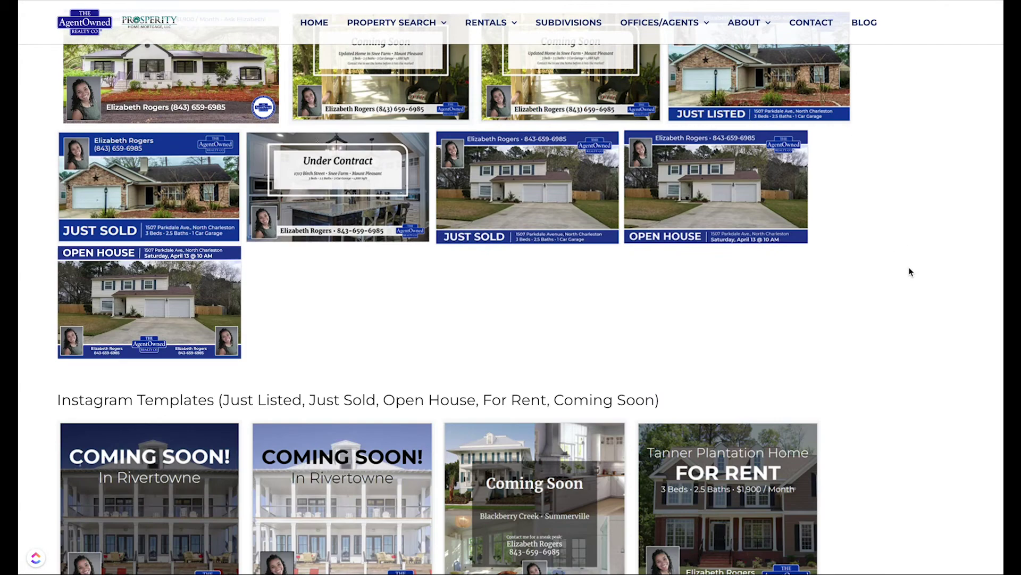
pyautogui.scroll(-10, 909, 272)
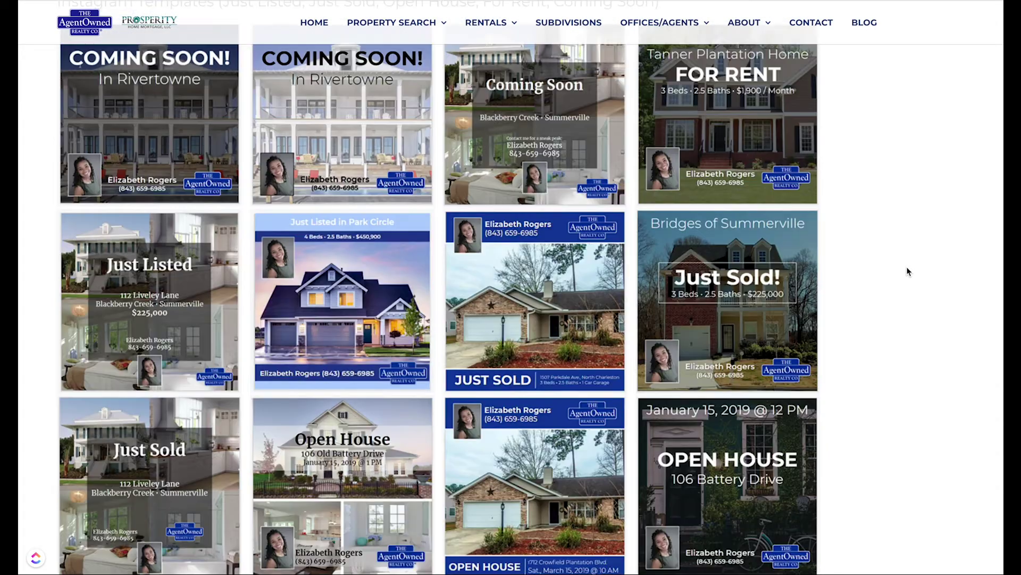
pyautogui.scroll(-6, 908, 271)
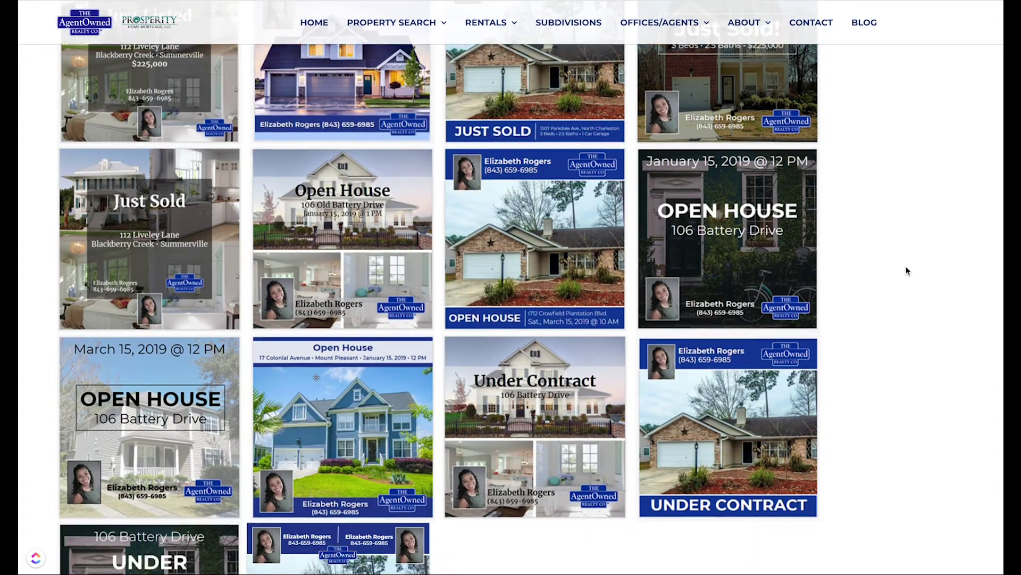
pyautogui.scroll(-16, 907, 271)
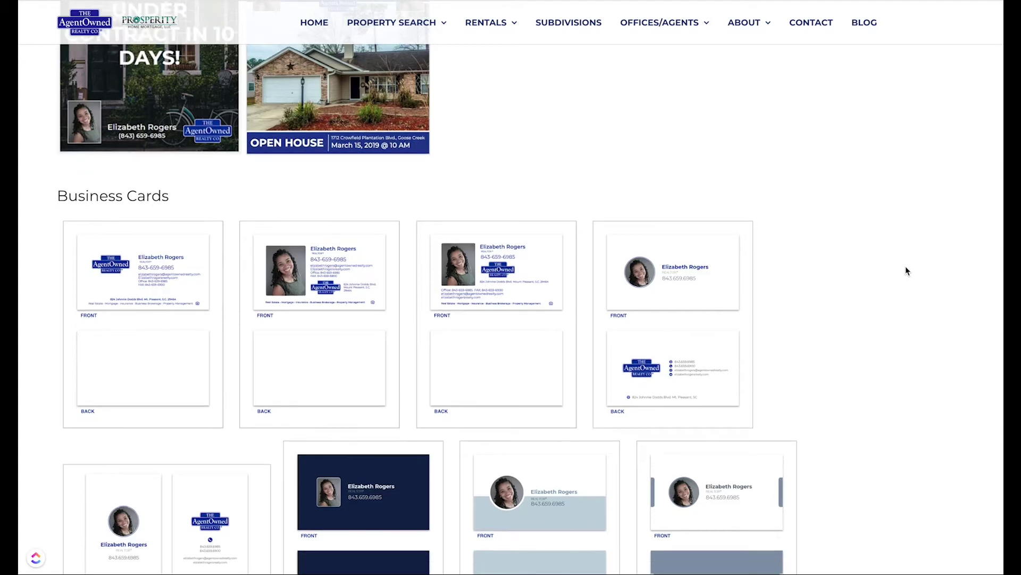
pyautogui.scroll(-4, 905, 268)
pyautogui.scroll(20, 905, 266)
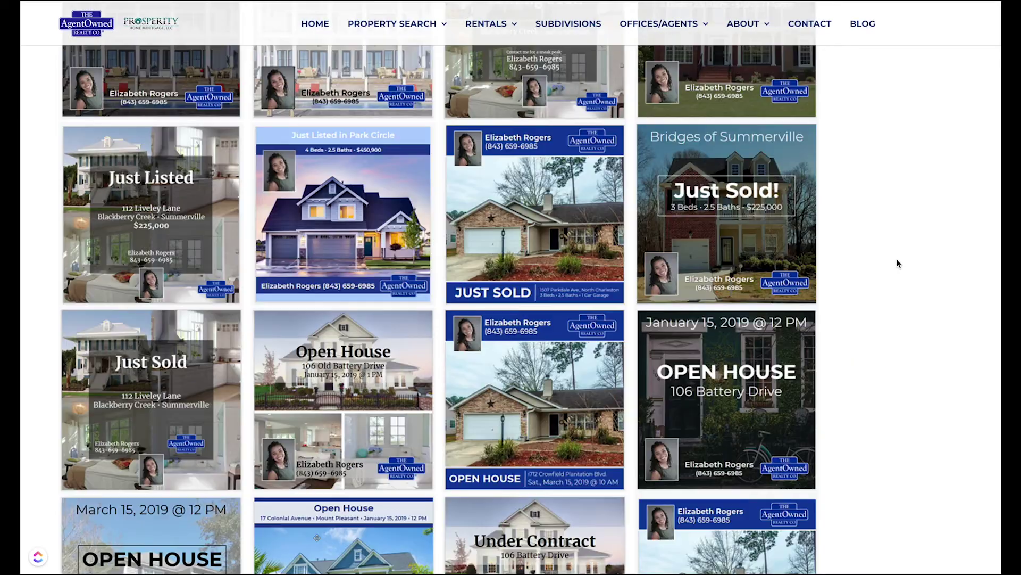
pyautogui.scroll(20, 849, 246)
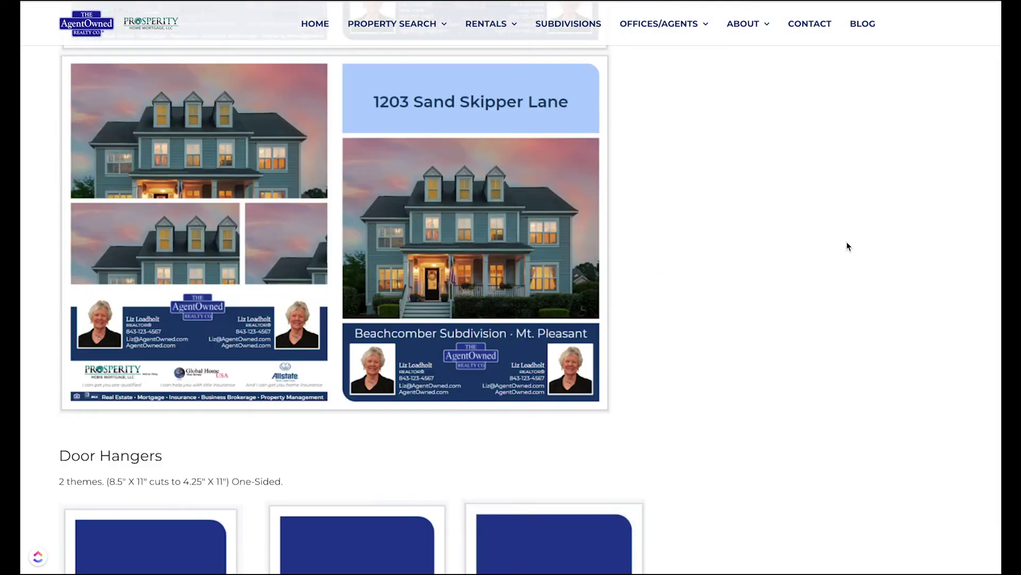
pyautogui.scroll(20, 845, 245)
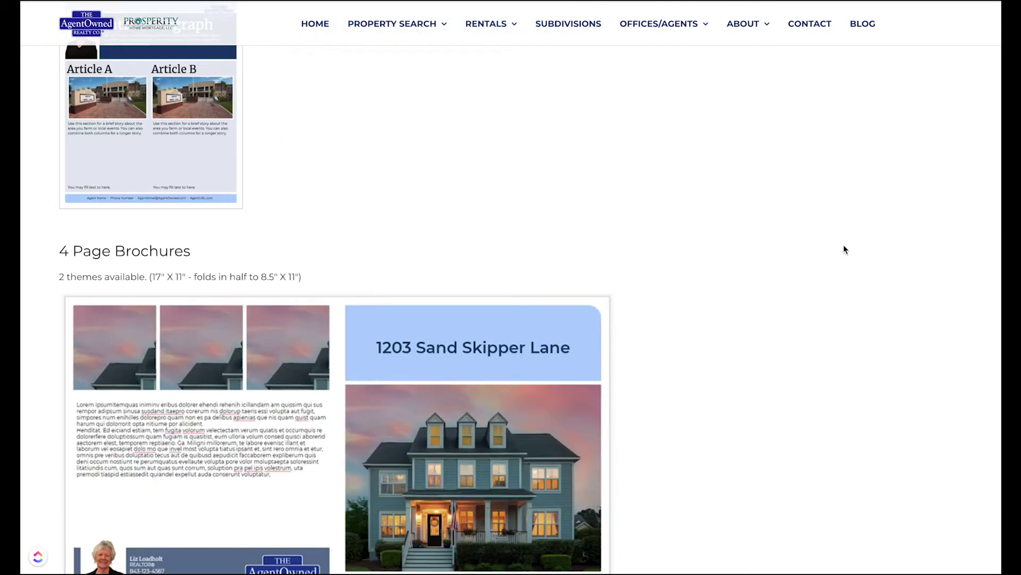
pyautogui.scroll(10, 843, 250)
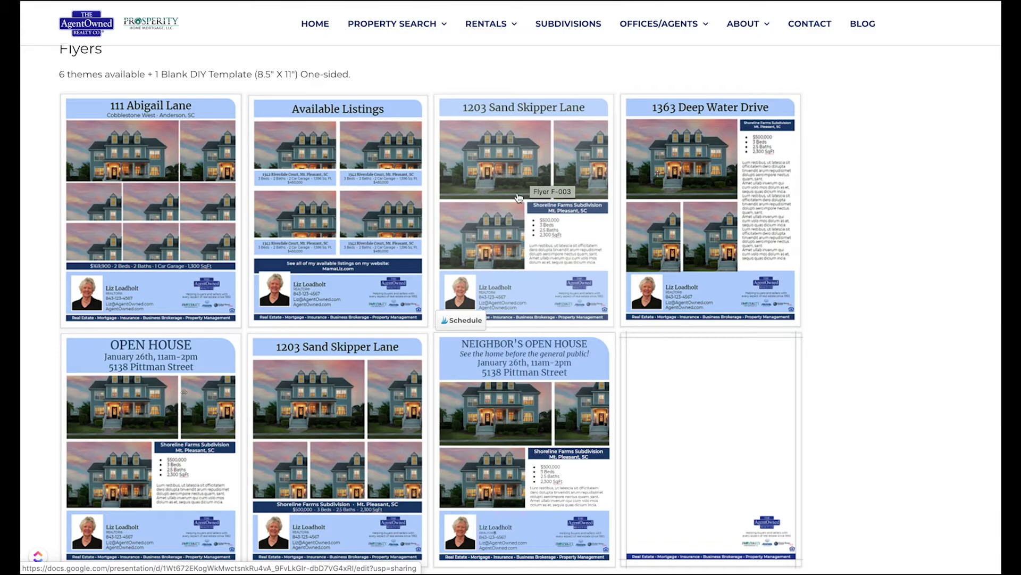
pyautogui.click(552, 201)
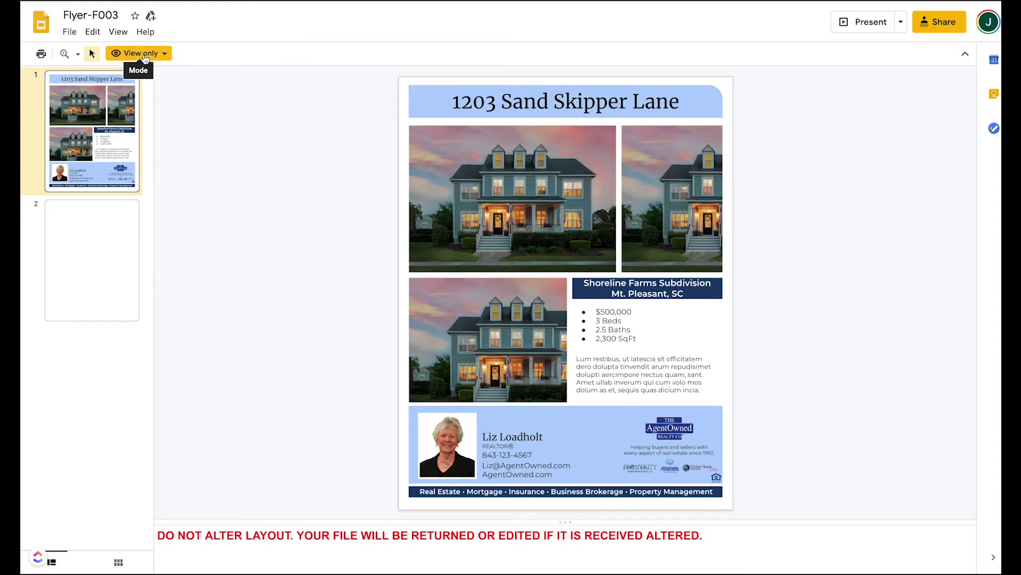
pyautogui.click(476, 202)
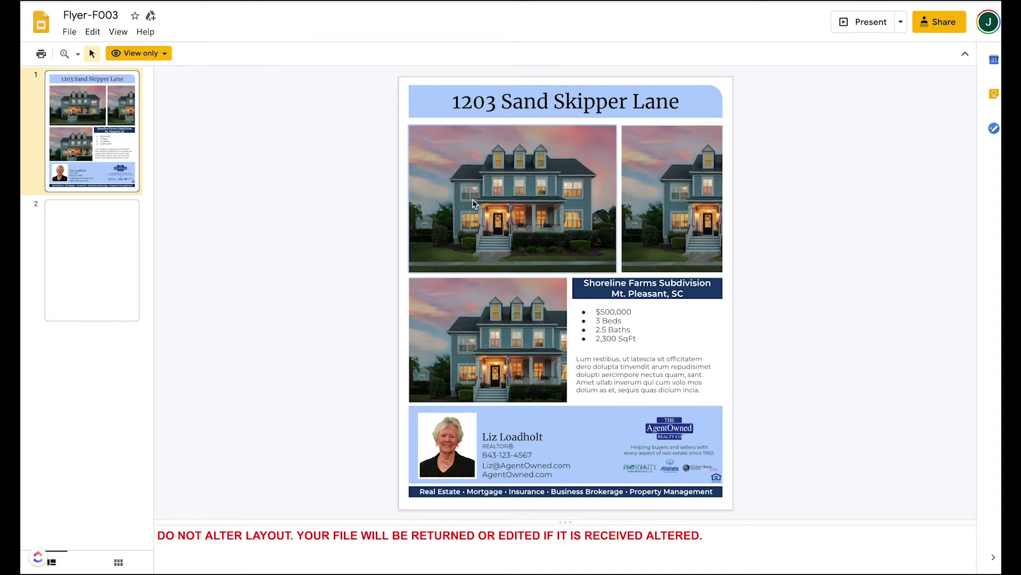
pyautogui.click(352, 188)
pyautogui.click(373, 177)
pyautogui.rightClick(586, 381)
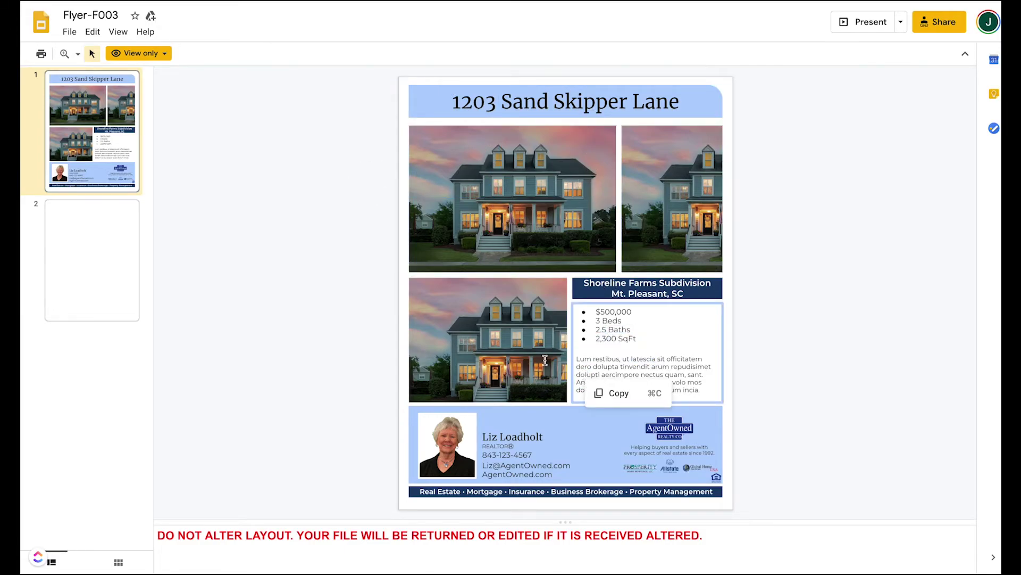
pyautogui.click(453, 332)
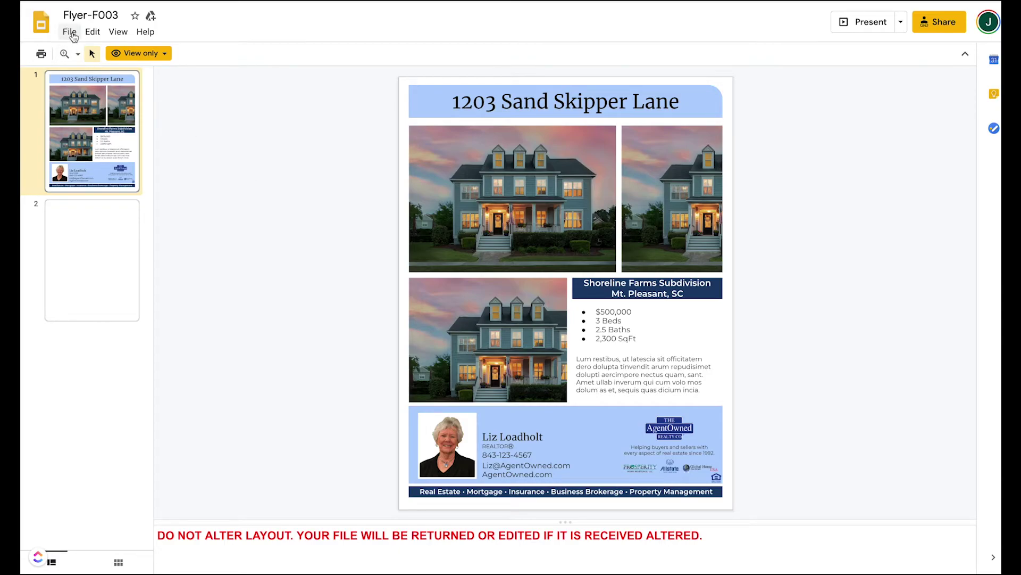
pyautogui.click(72, 34)
pyautogui.moveTo(103, 132)
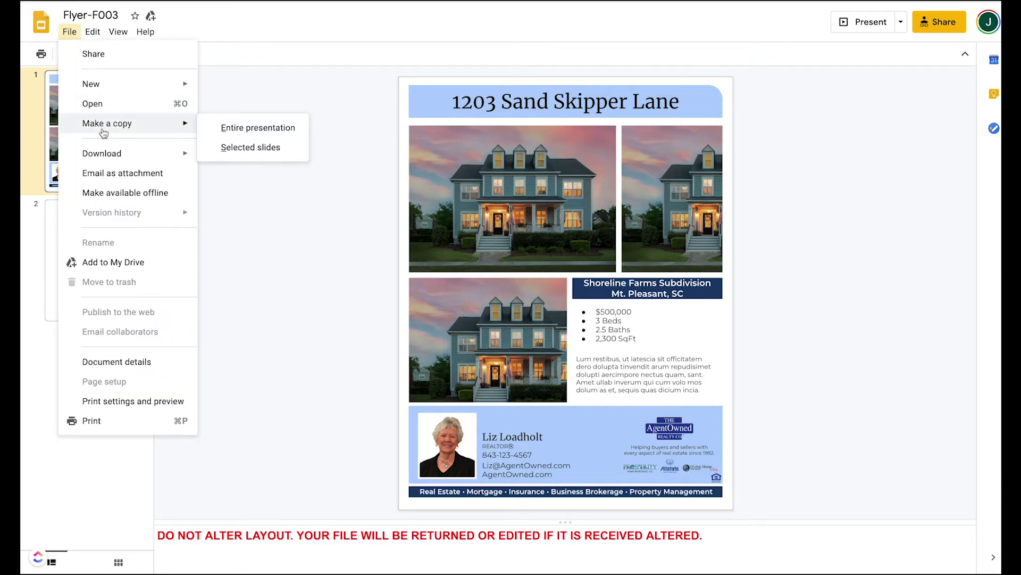
pyautogui.click(258, 129)
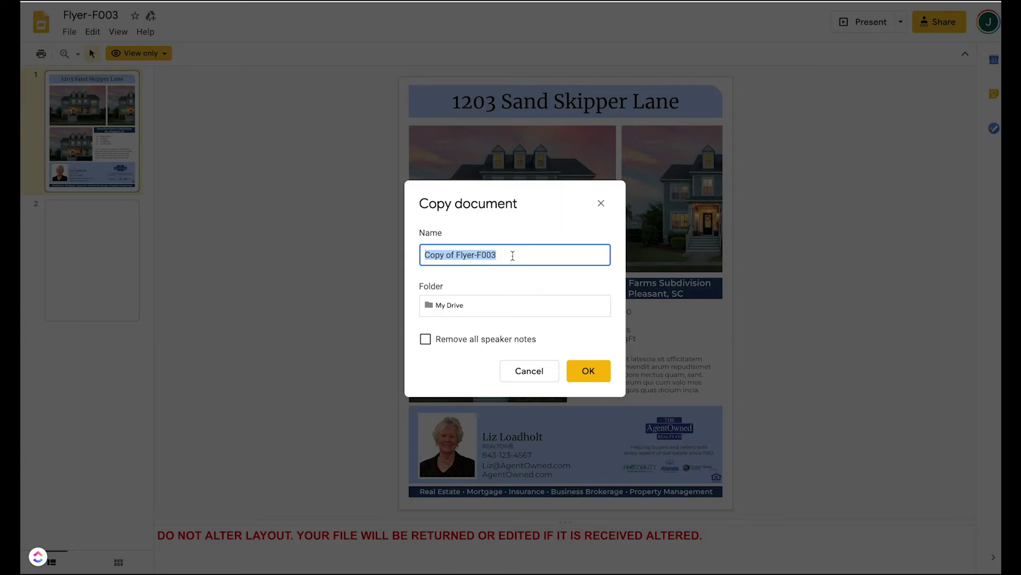
pyautogui.write('Flyer-')
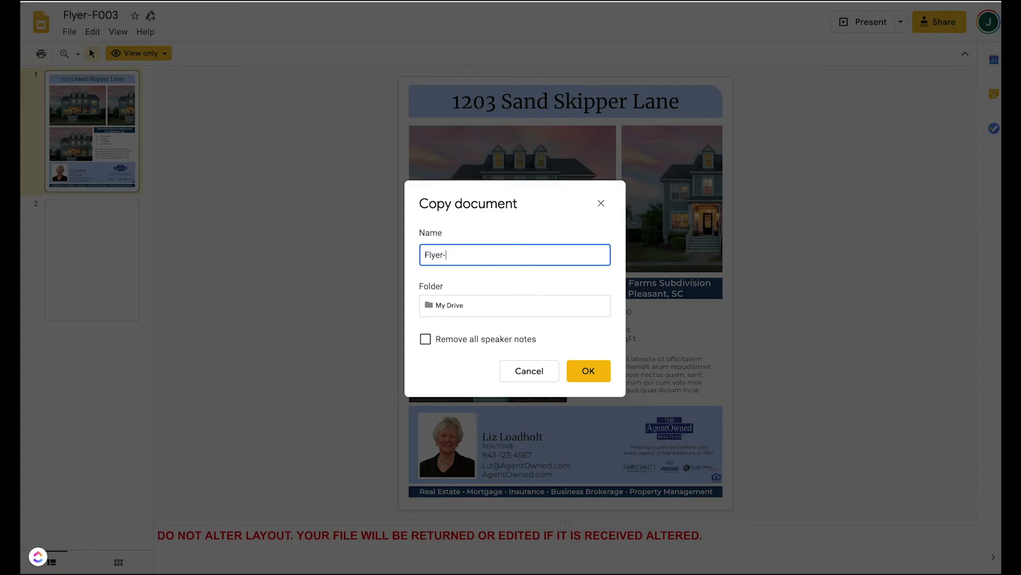
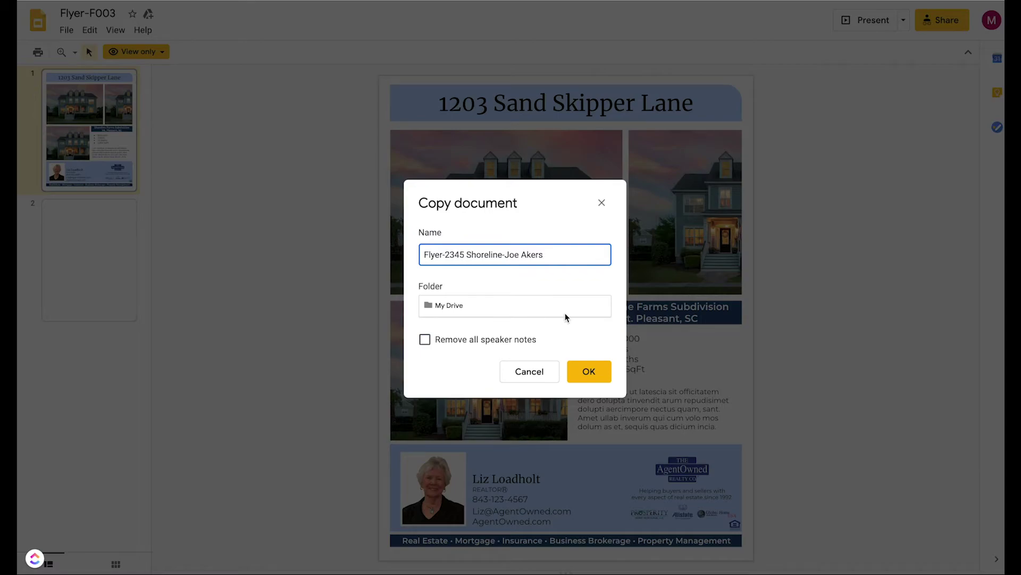
pyautogui.click(566, 308)
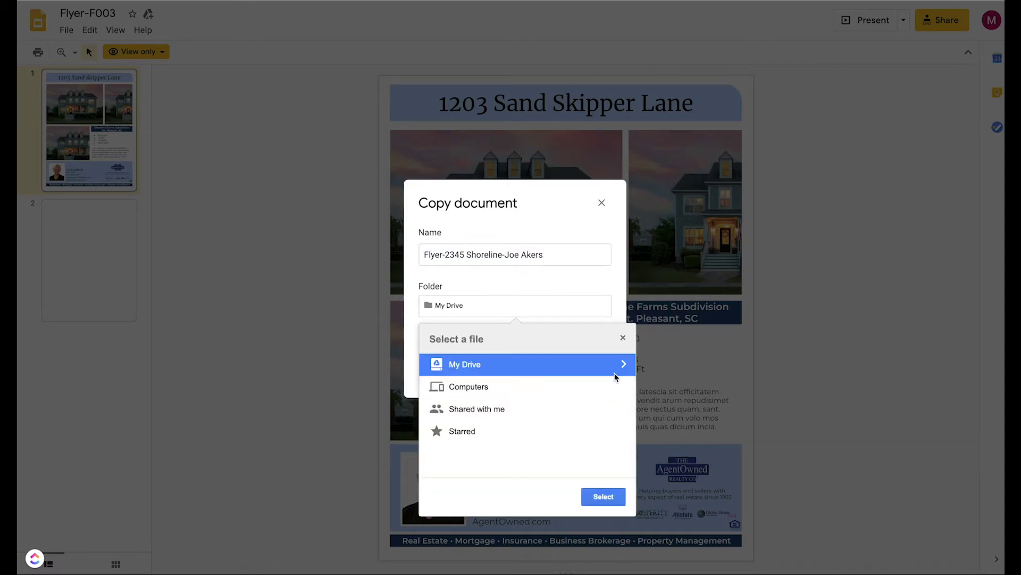
pyautogui.click(624, 364)
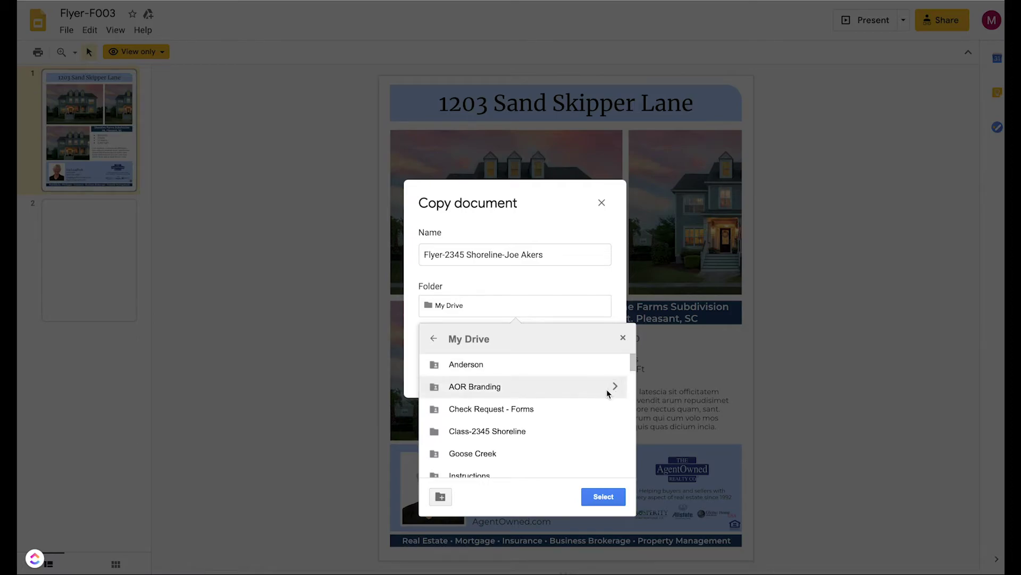
pyautogui.scroll(-1, 607, 391)
pyautogui.scroll(1, 607, 391)
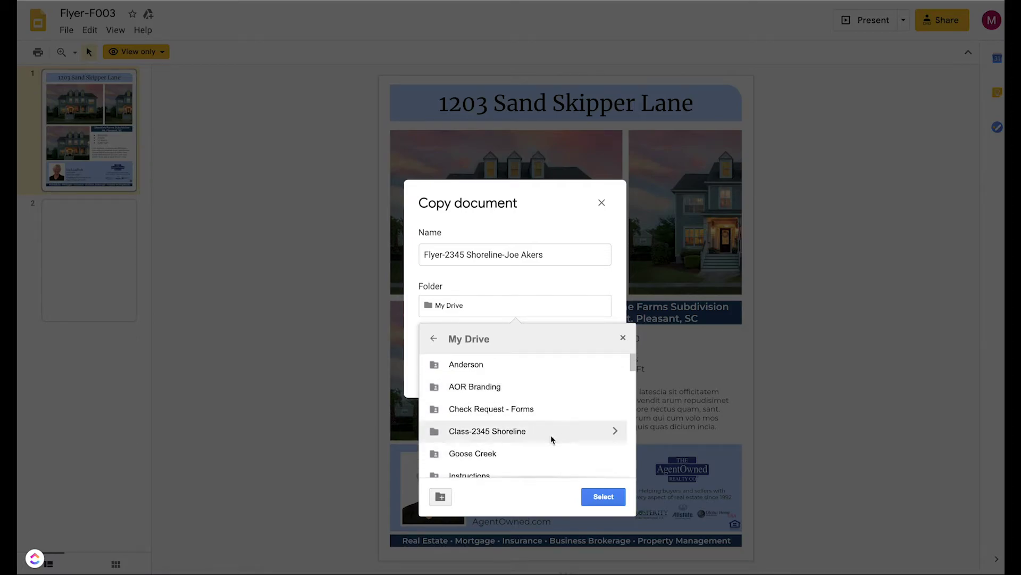
pyautogui.click(616, 430)
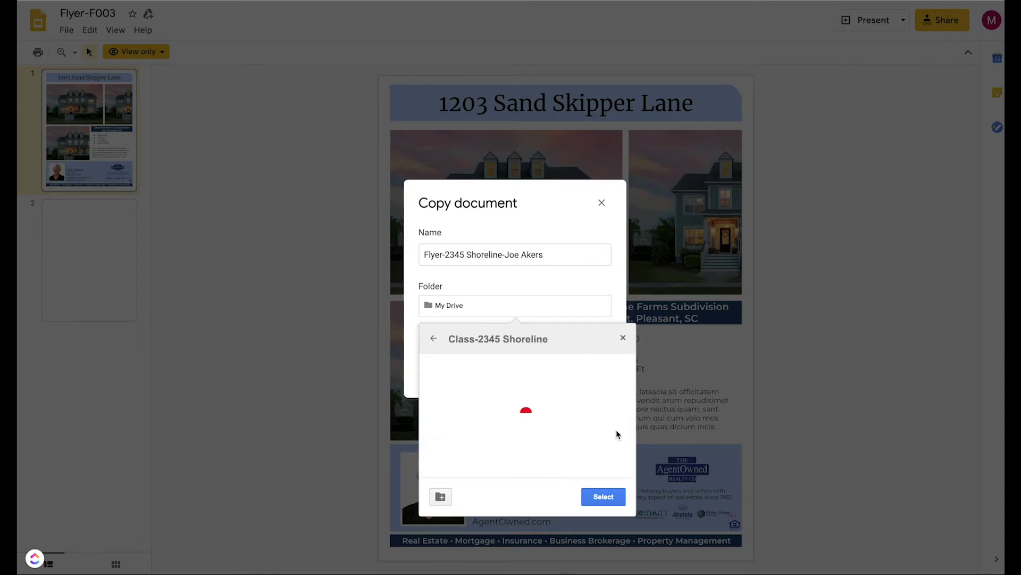
pyautogui.click(605, 497)
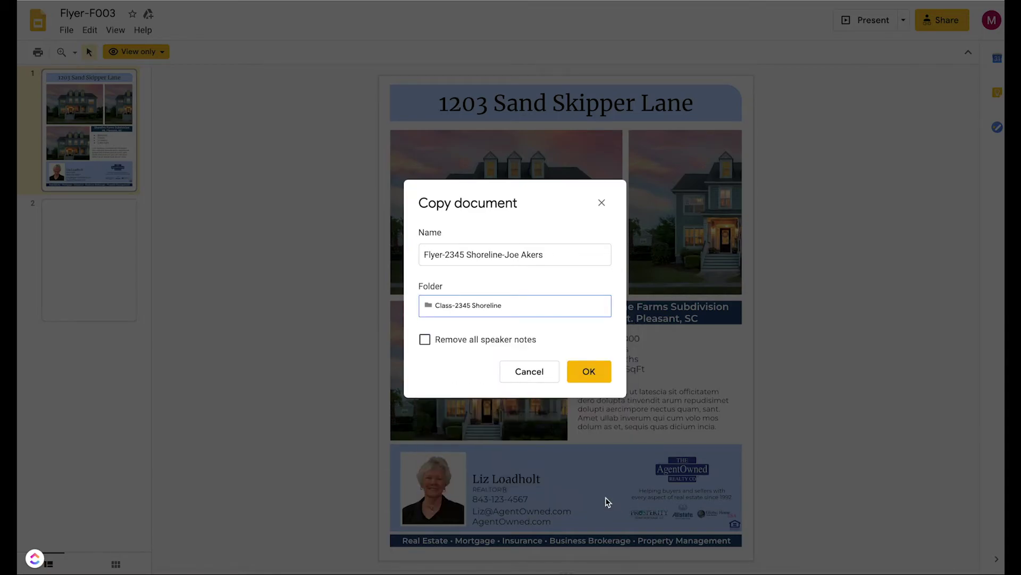
pyautogui.click(590, 372)
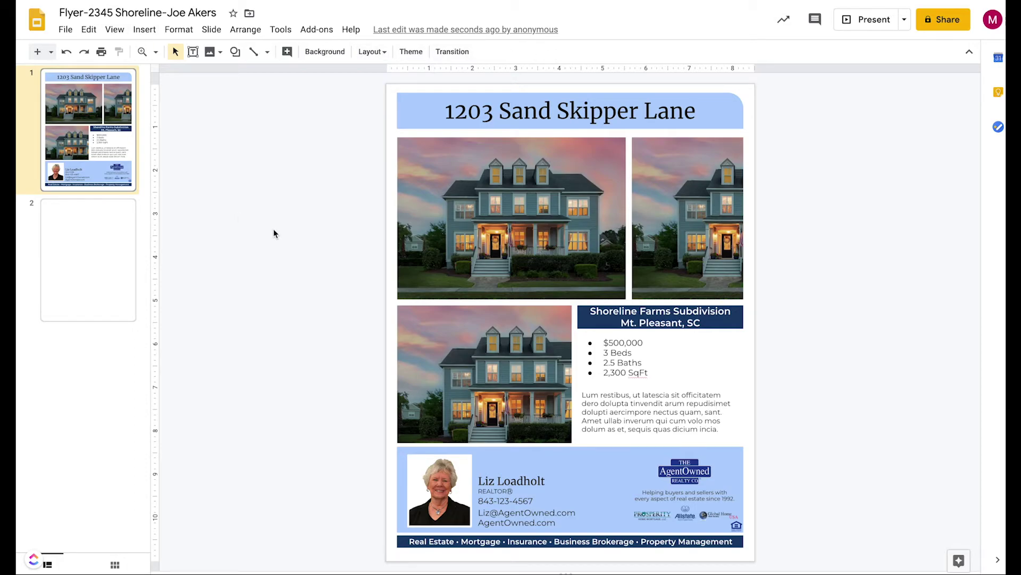
pyautogui.click(559, 112)
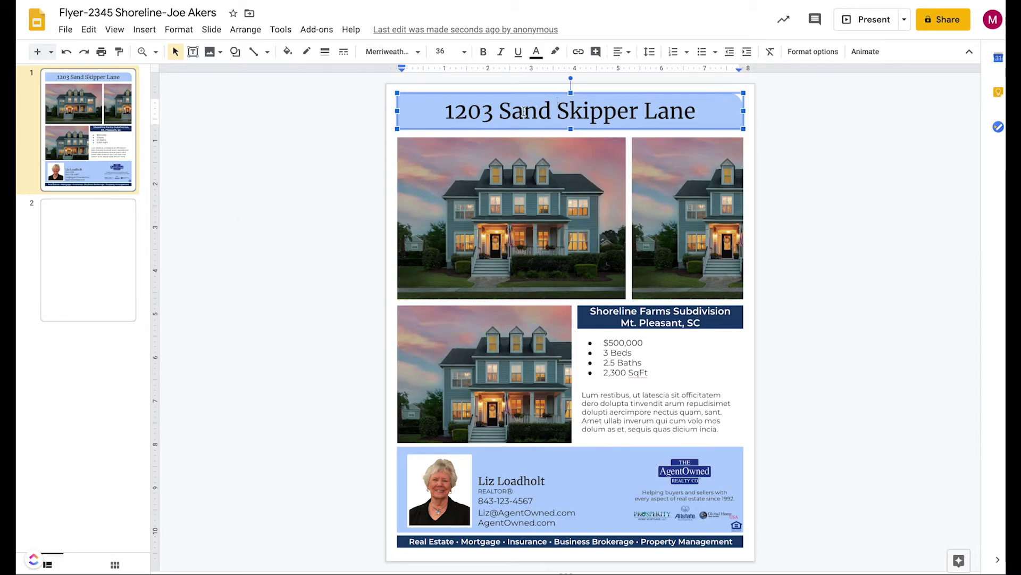
pyautogui.click(500, 260)
pyautogui.click(686, 194)
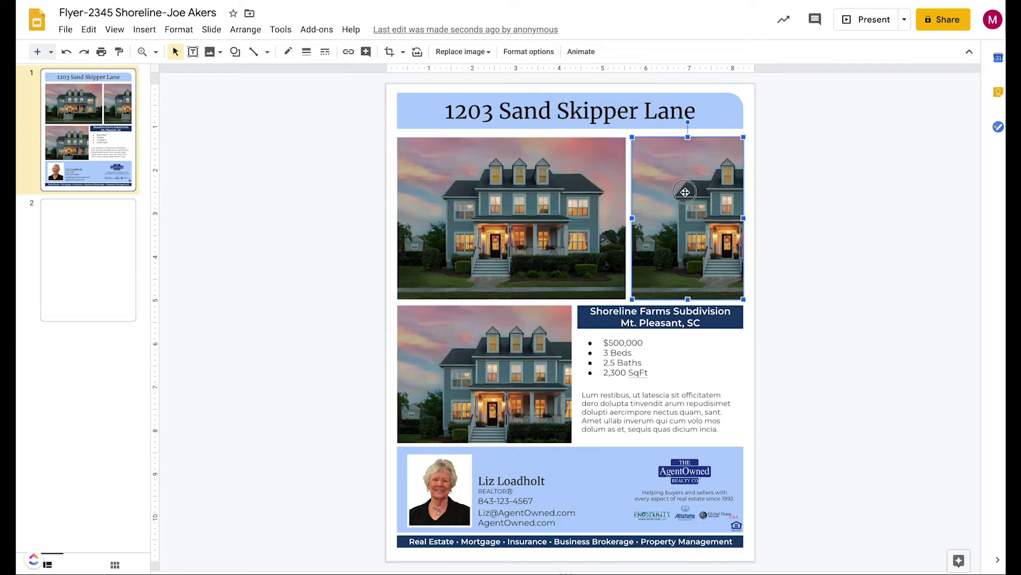
pyautogui.click(639, 367)
pyautogui.click(493, 353)
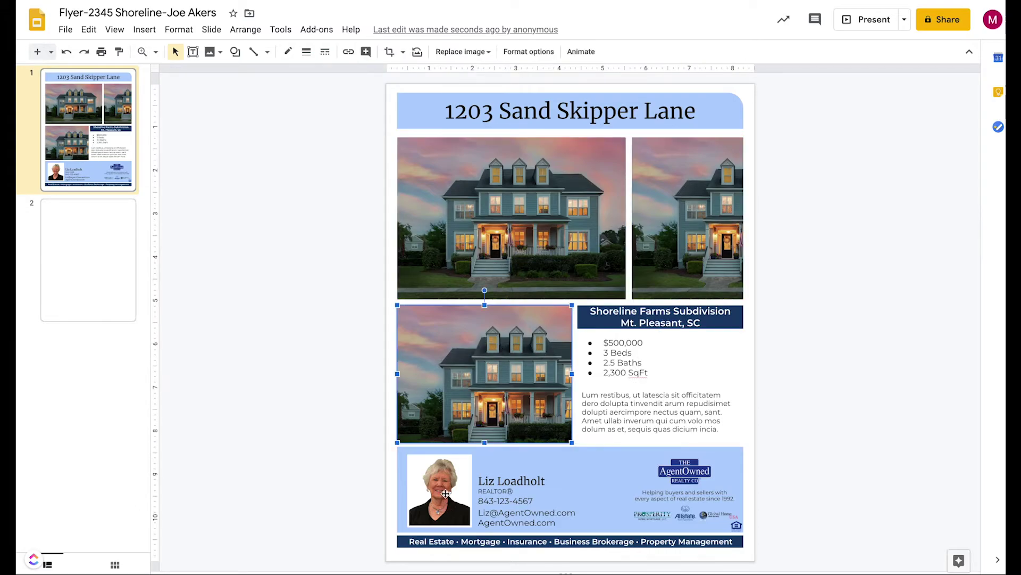
pyautogui.click(525, 482)
pyautogui.click(530, 106)
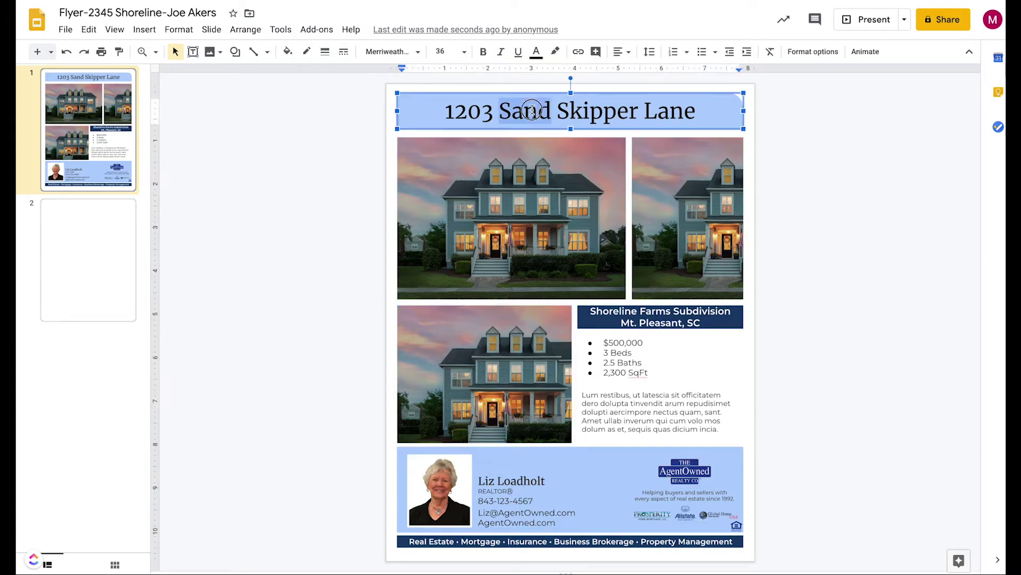
pyautogui.tripleClick(533, 110)
pyautogui.click(532, 110)
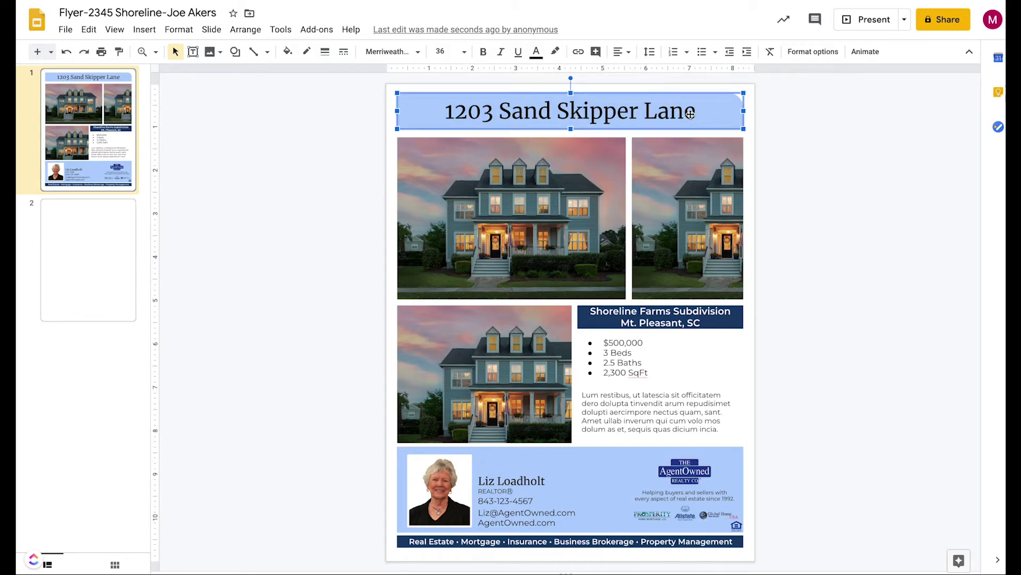
pyautogui.doubleClick(670, 110)
pyautogui.click(694, 110)
pyautogui.moveTo(695, 110); pyautogui.dragTo(448, 111)
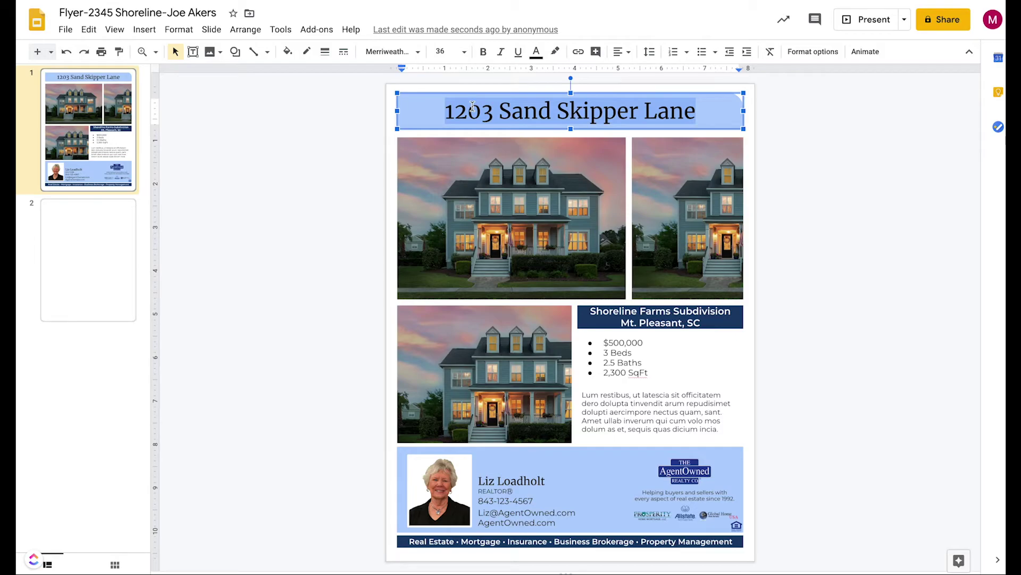
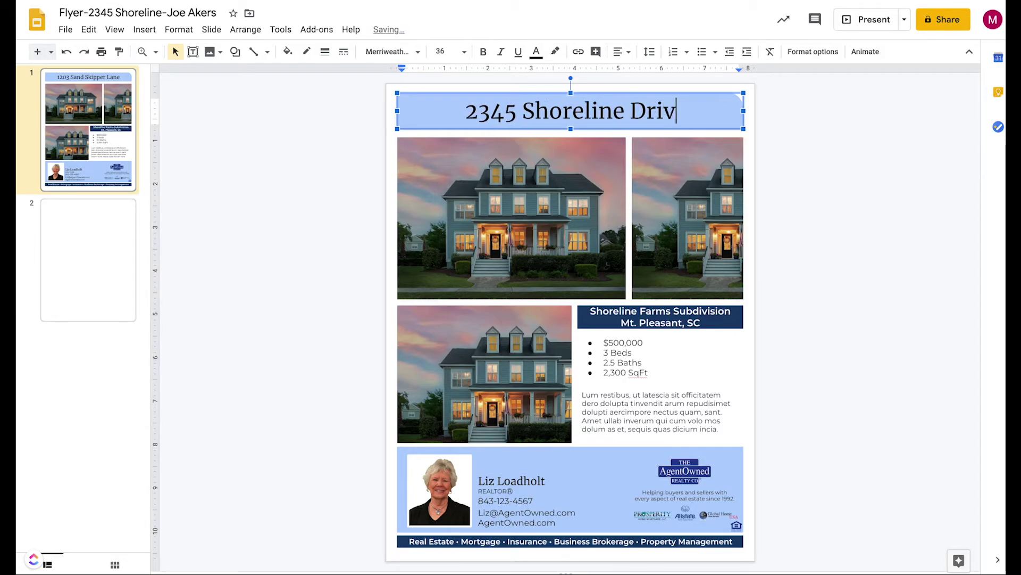
# Change the subdivision header's city from Mt. Pleasant to Charleston, SC
pyautogui.click(629, 339)
pyautogui.click(660, 315)
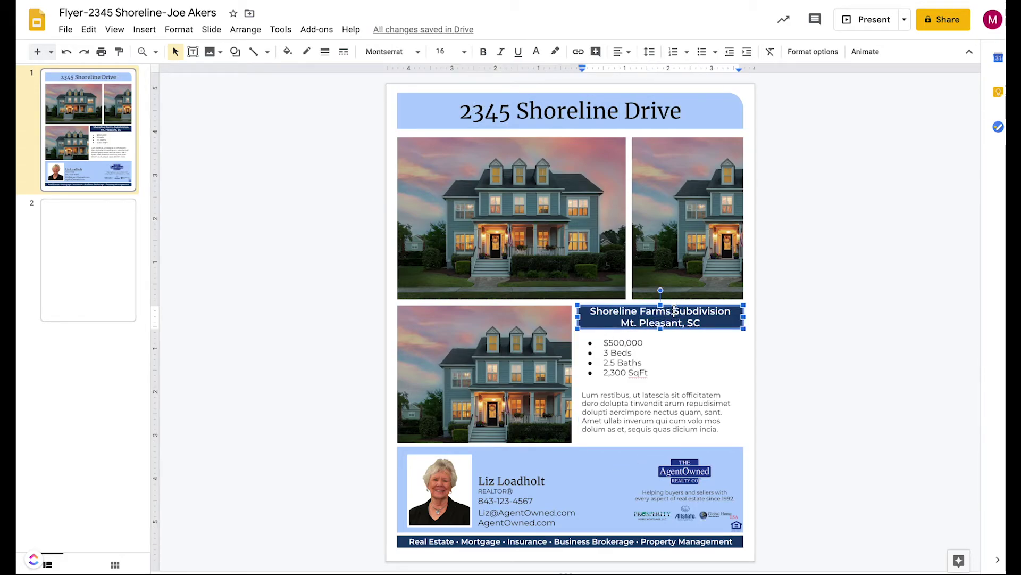
pyautogui.click(623, 322)
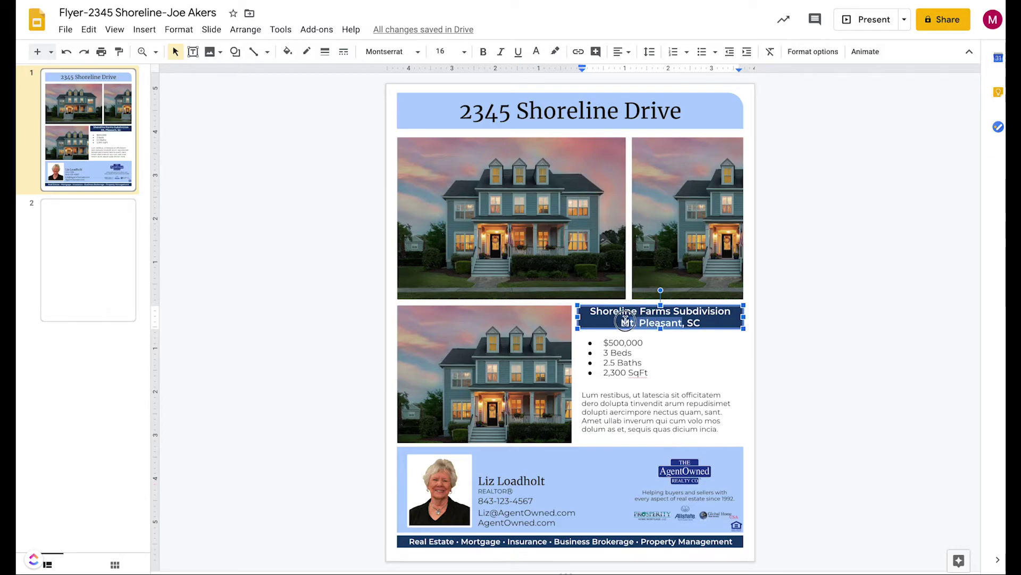
pyautogui.press('BackSpace')
pyautogui.write('Charle')
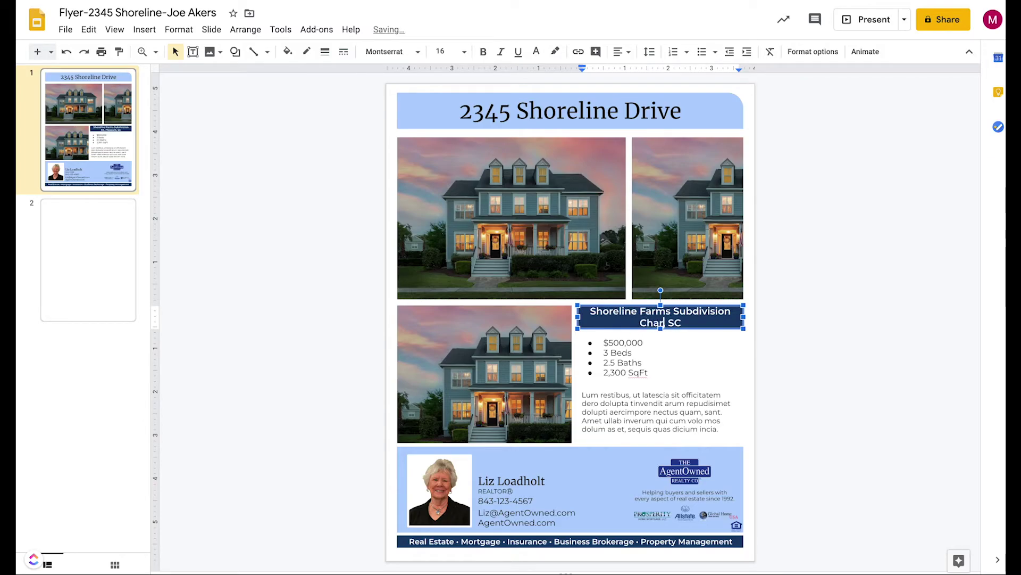
pyautogui.write('ston')
# Change the listed price from $500,000 to $399,000
pyautogui.click(619, 342)
pyautogui.moveTo(624, 340); pyautogui.dragTo(608, 341)
pyautogui.write('399')
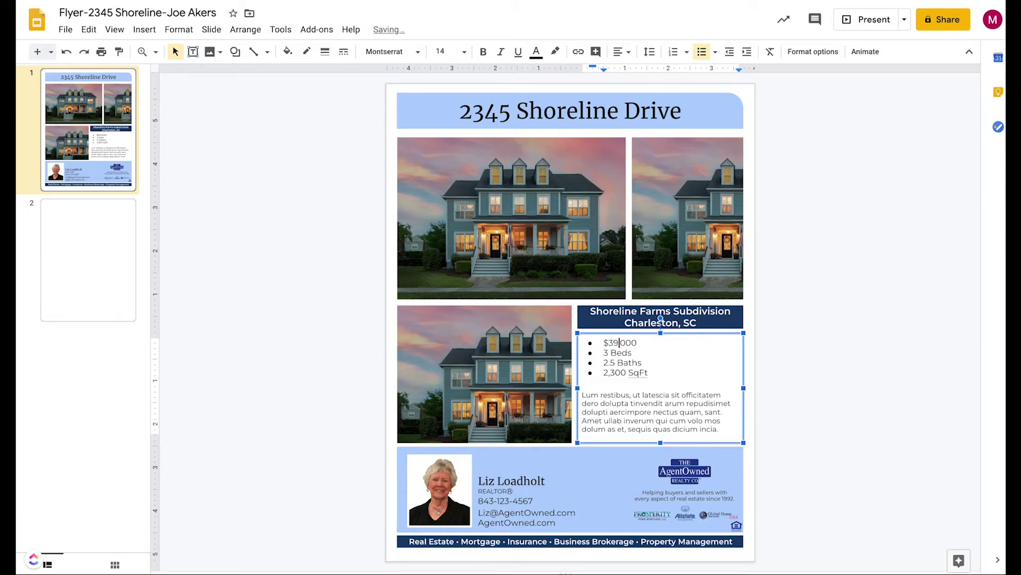
pyautogui.click(651, 396)
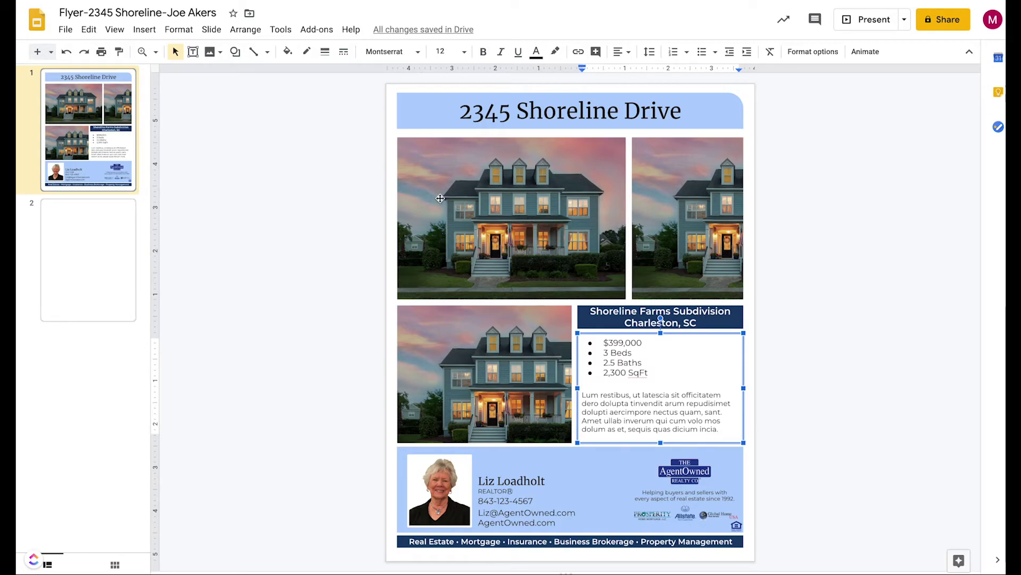
pyautogui.click(353, 183)
pyautogui.click(497, 205)
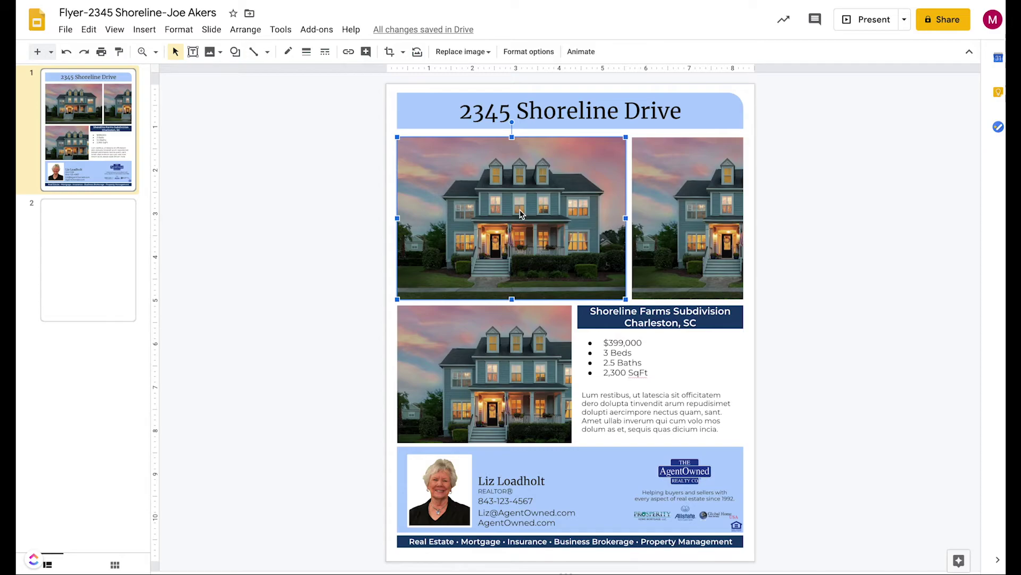
pyautogui.click(148, 30)
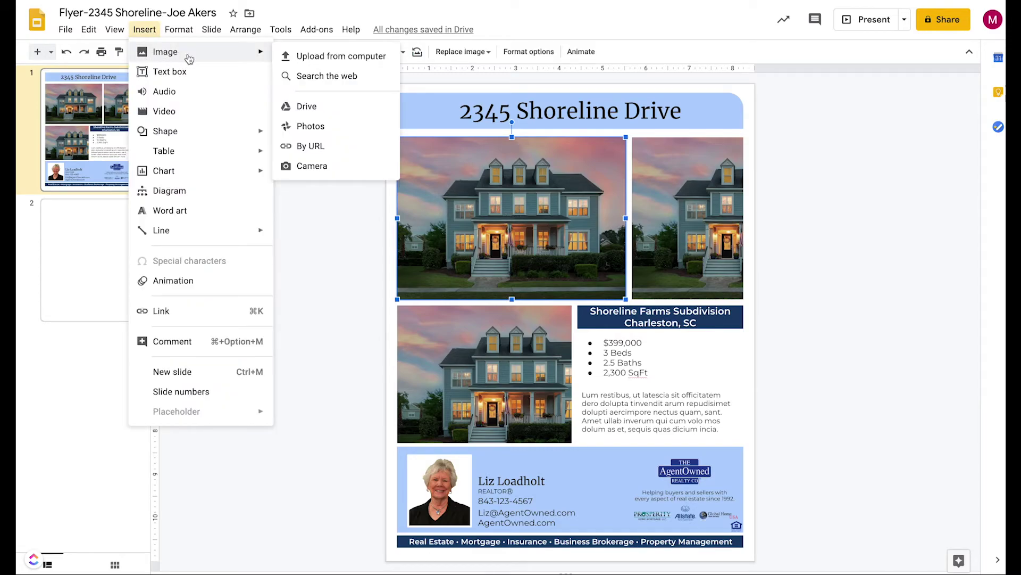
pyautogui.moveTo(242, 55)
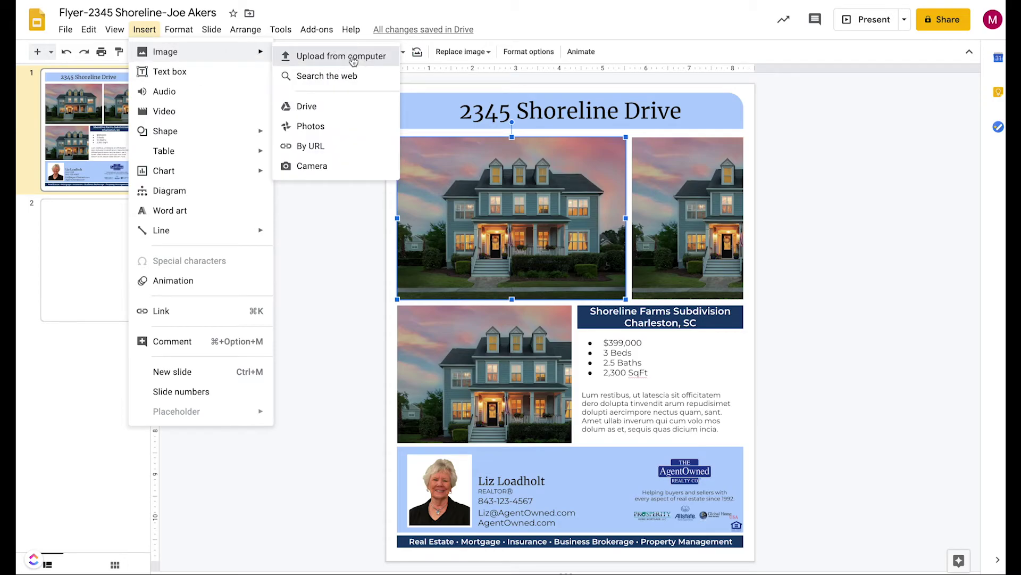
pyautogui.click(354, 60)
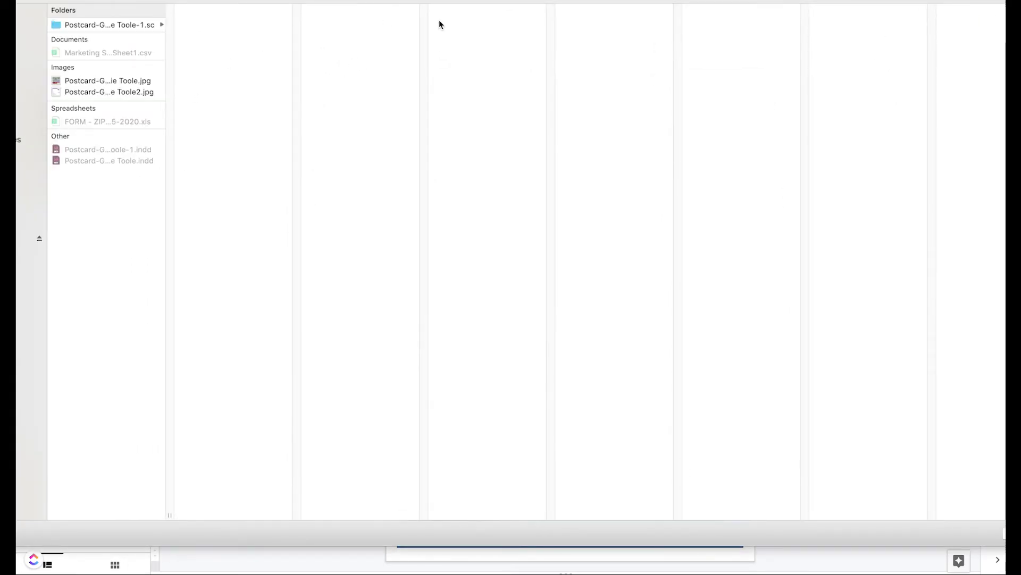
pyautogui.click(27, 238)
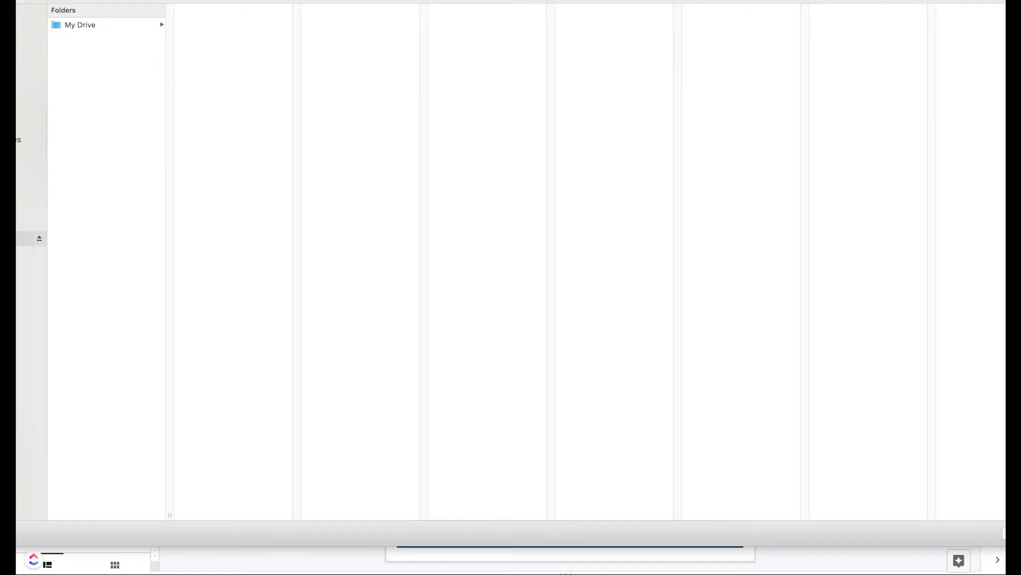
pyautogui.click(83, 27)
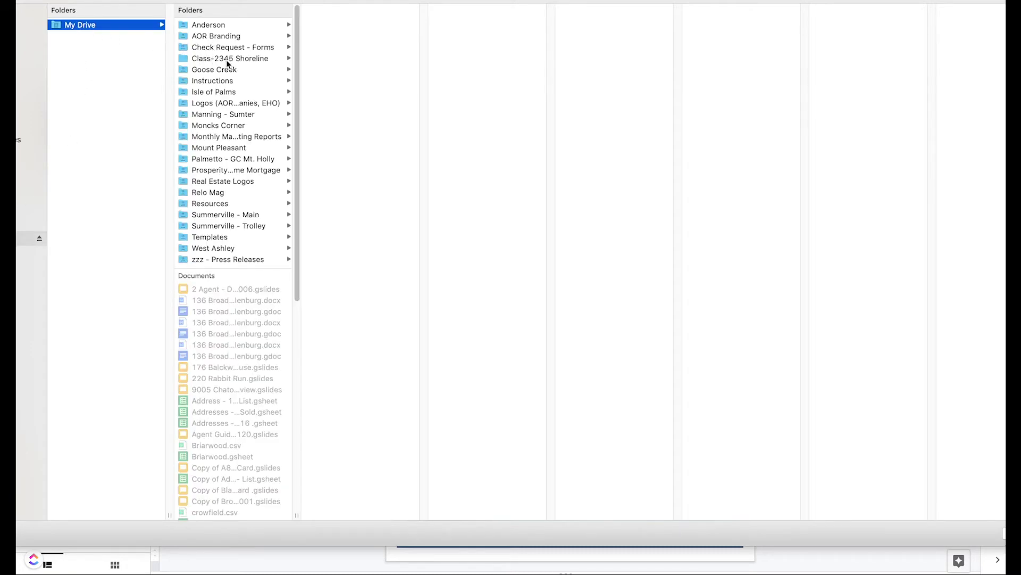
pyautogui.click(226, 59)
pyautogui.click(352, 54)
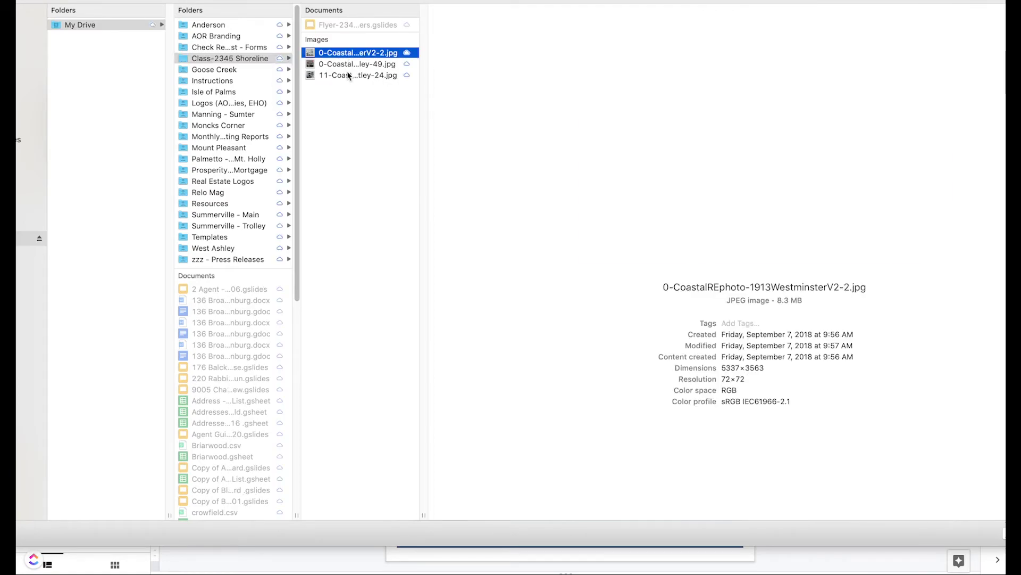
pyautogui.click(347, 74)
pyautogui.click(344, 63)
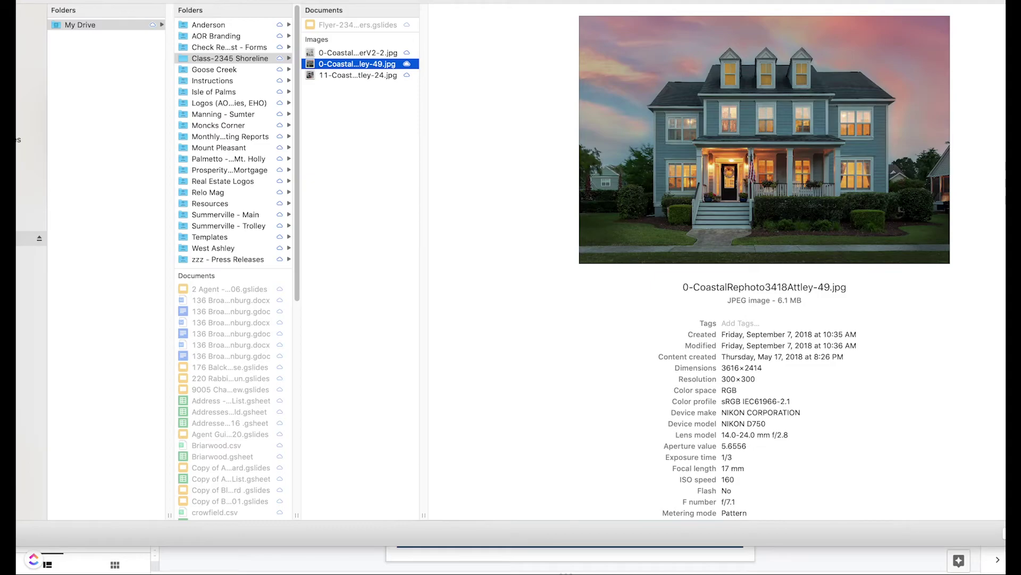
pyautogui.press('Return')
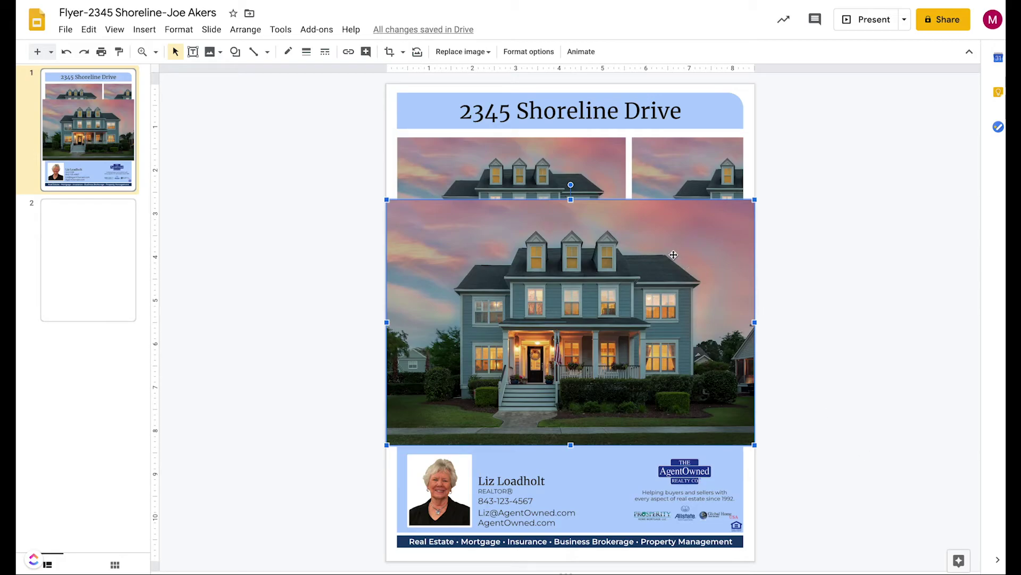
pyautogui.moveTo(673, 255); pyautogui.dragTo(686, 195)
pyautogui.moveTo(765, 382); pyautogui.dragTo(615, 317)
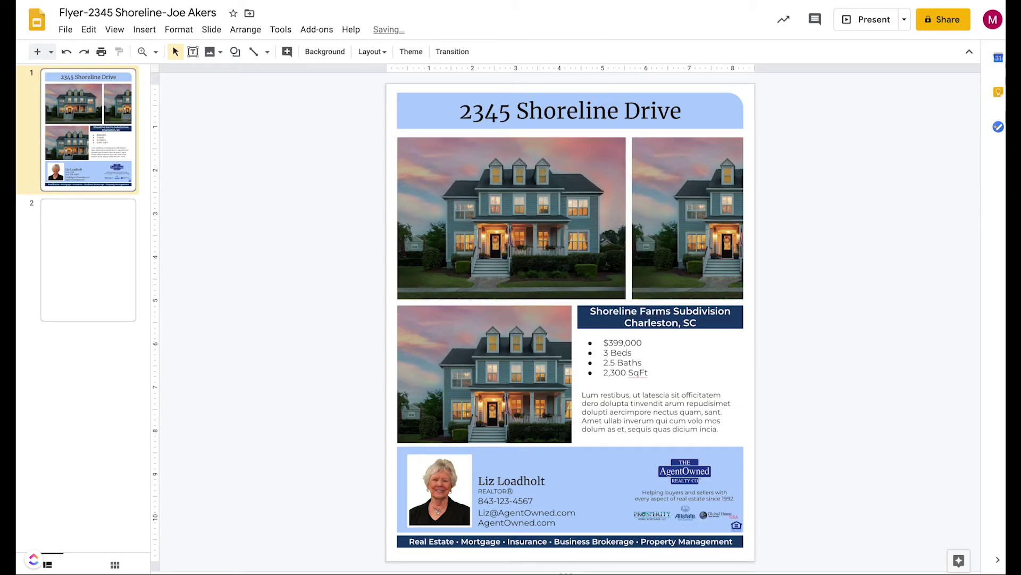
pyautogui.click(461, 202)
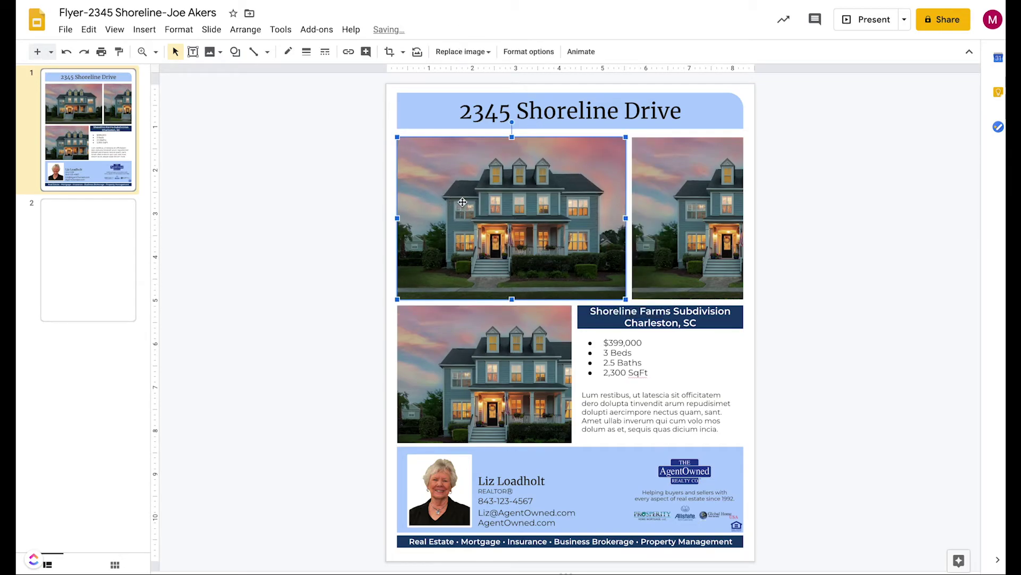
pyautogui.rightClick(520, 197)
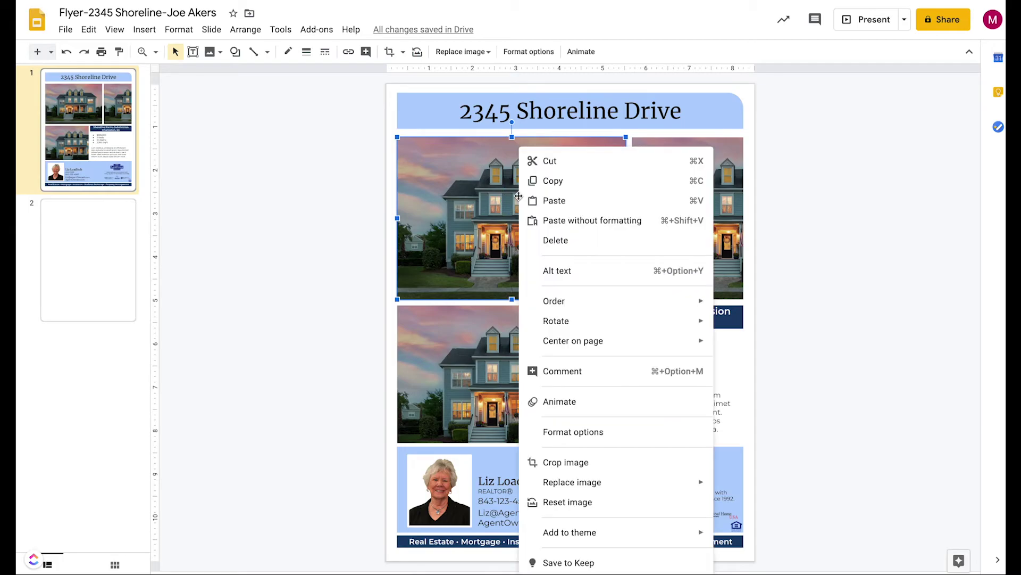
pyautogui.moveTo(588, 484)
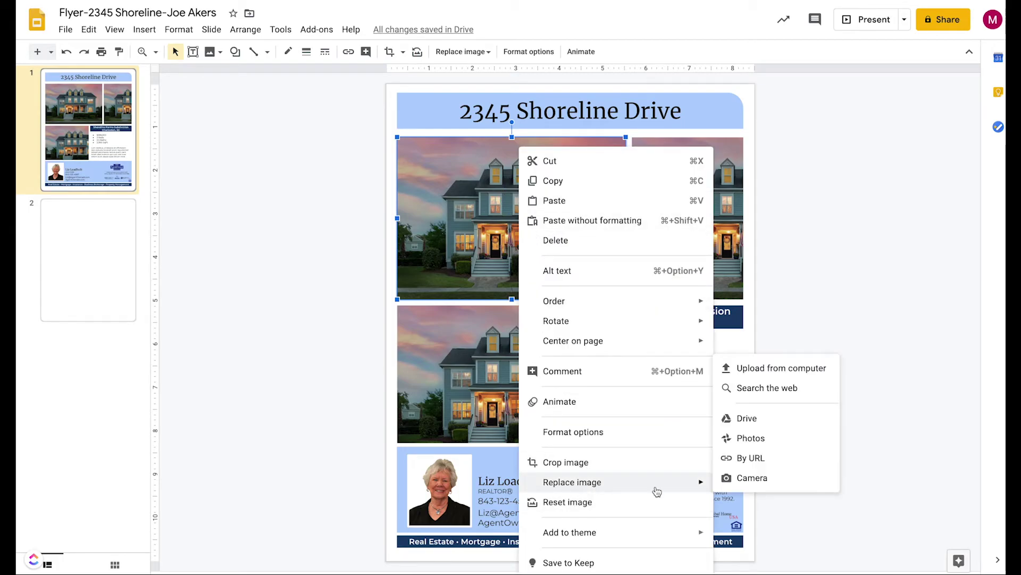
pyautogui.click(755, 367)
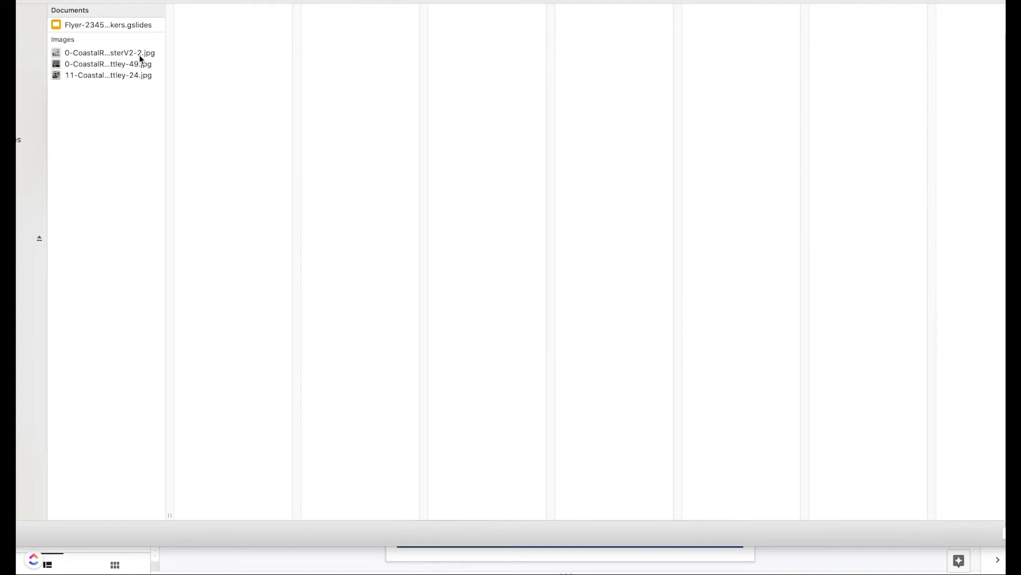
pyautogui.click(103, 66)
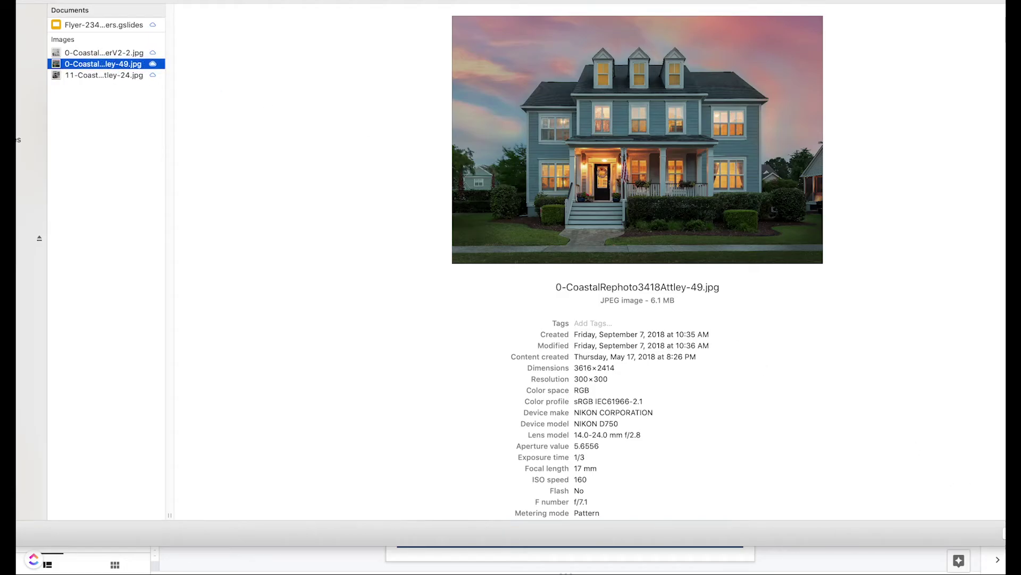
pyautogui.press('Return')
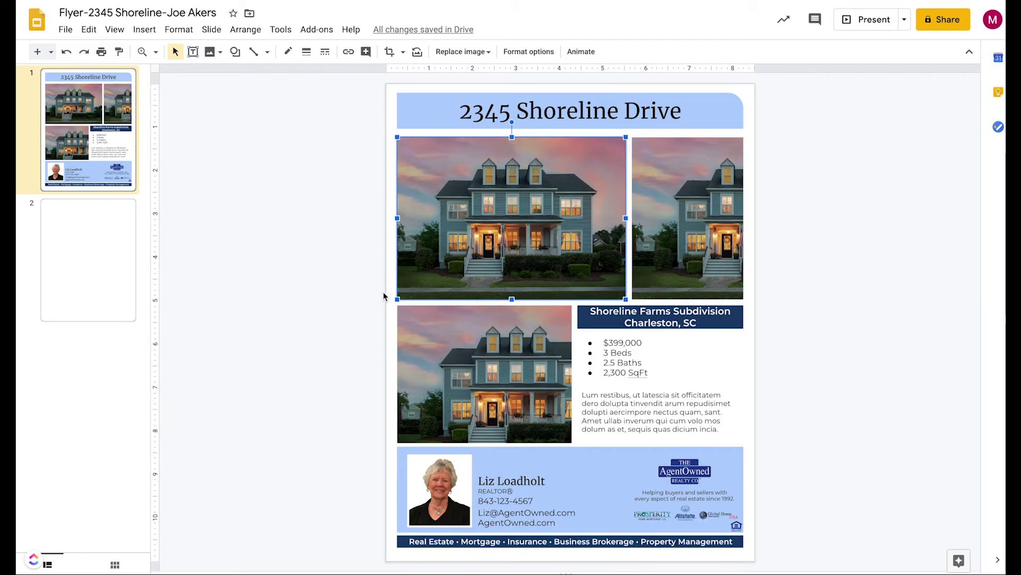
pyautogui.click(666, 212)
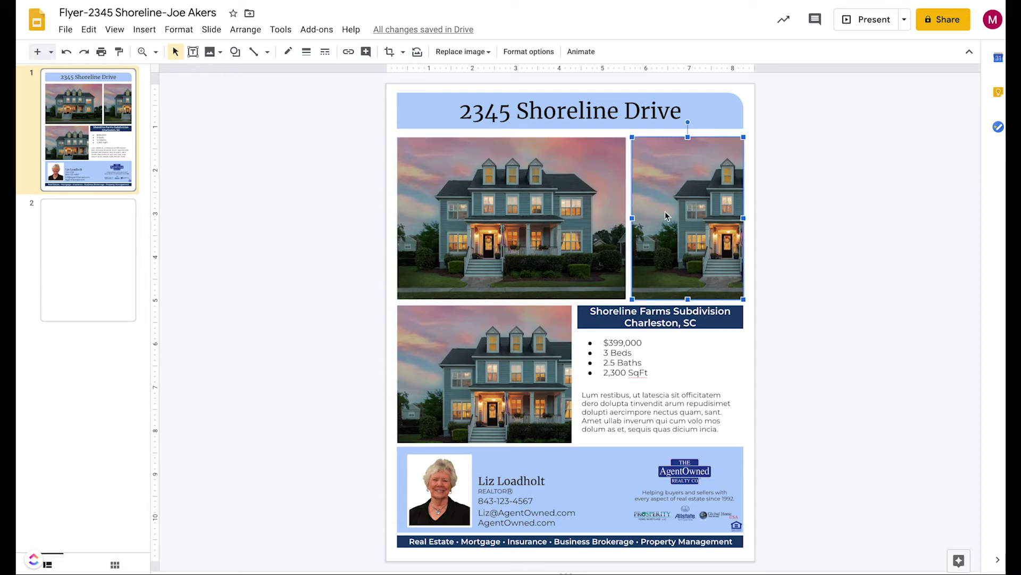
pyautogui.rightClick(675, 214)
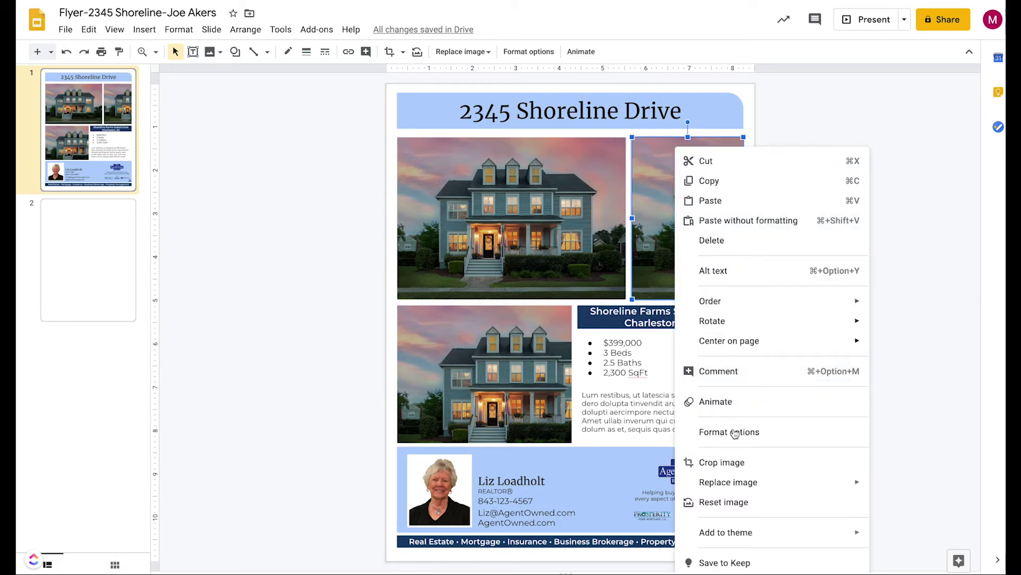
pyautogui.moveTo(749, 487)
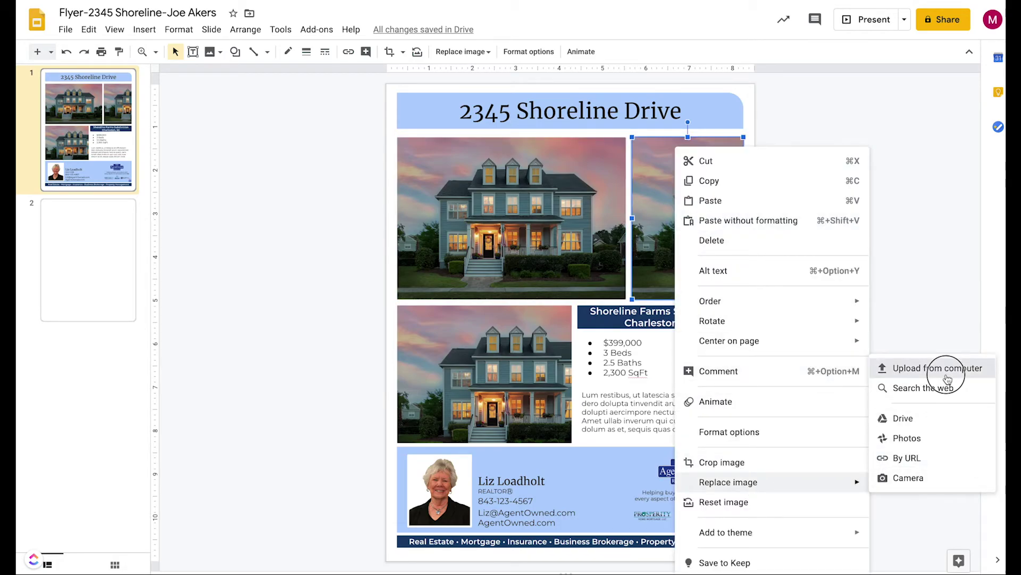
pyautogui.click(952, 372)
pyautogui.click(88, 52)
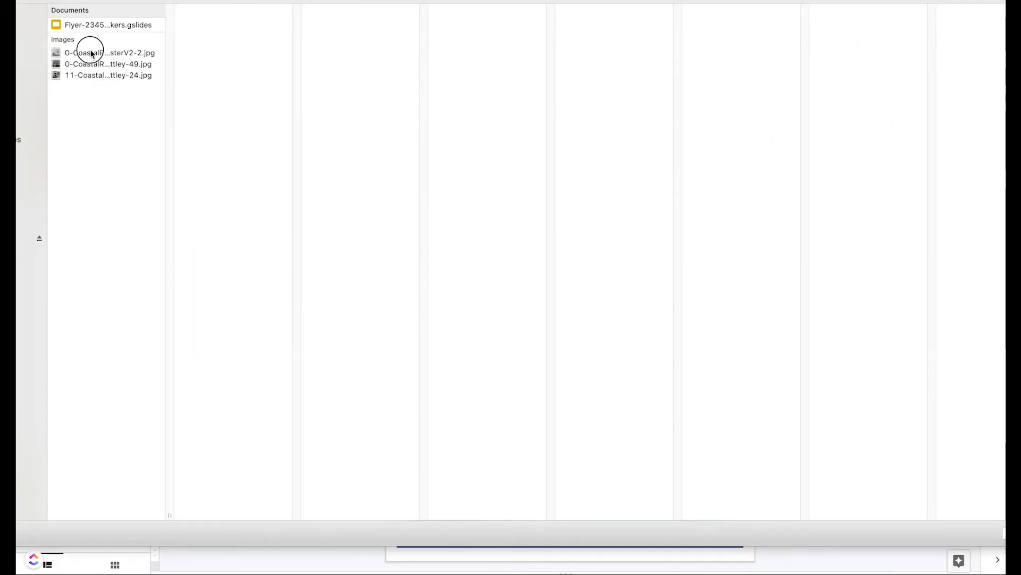
pyautogui.click(86, 75)
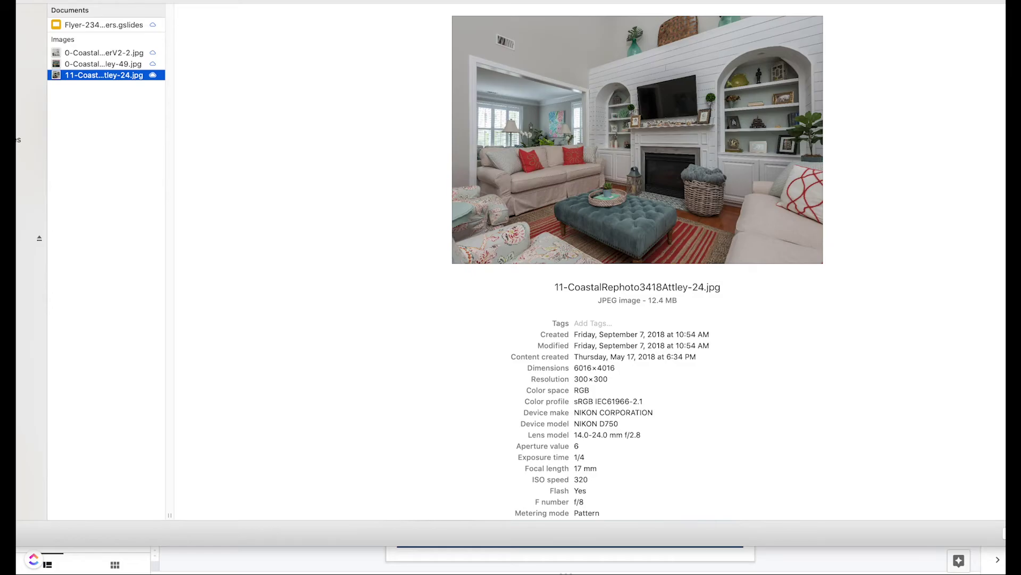
pyautogui.press('Return')
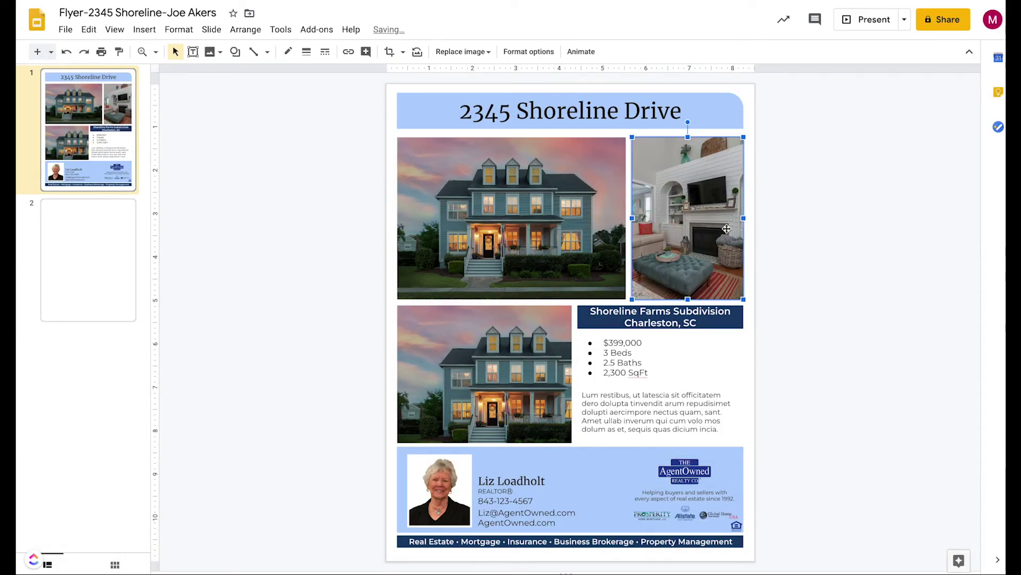
pyautogui.click(833, 243)
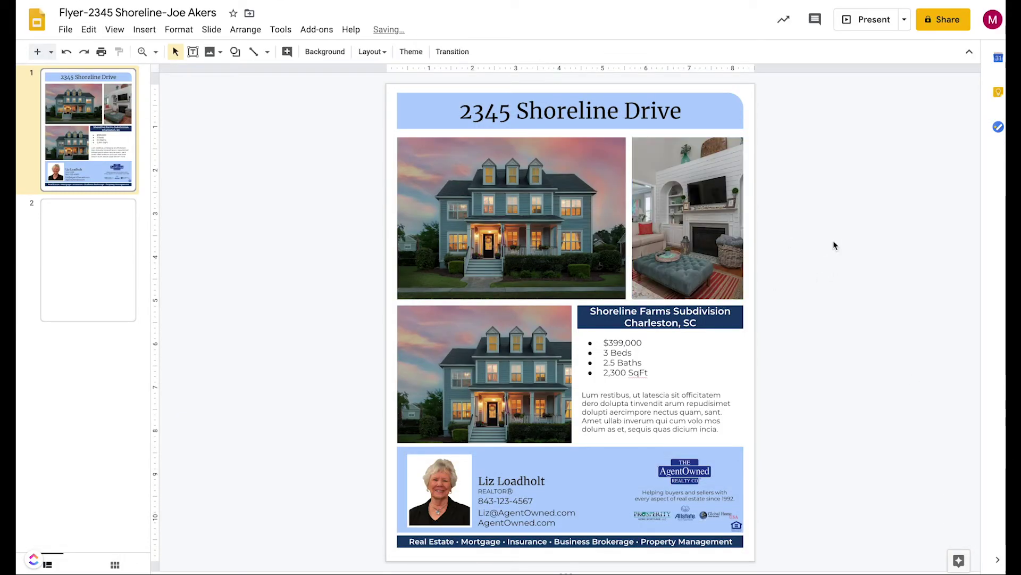
pyautogui.click(491, 369)
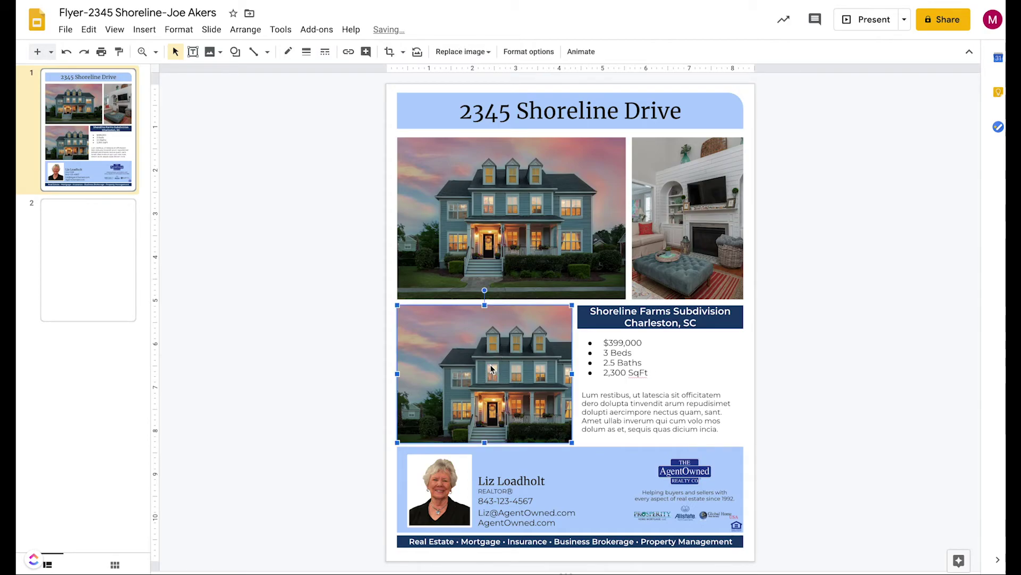
pyautogui.rightClick(491, 368)
pyautogui.moveTo(646, 482)
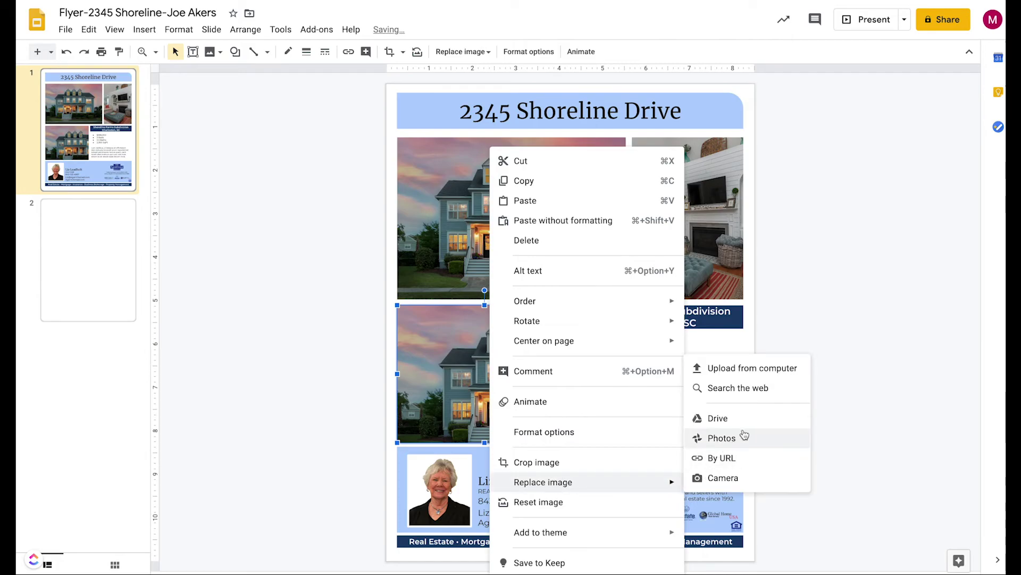
pyautogui.click(734, 367)
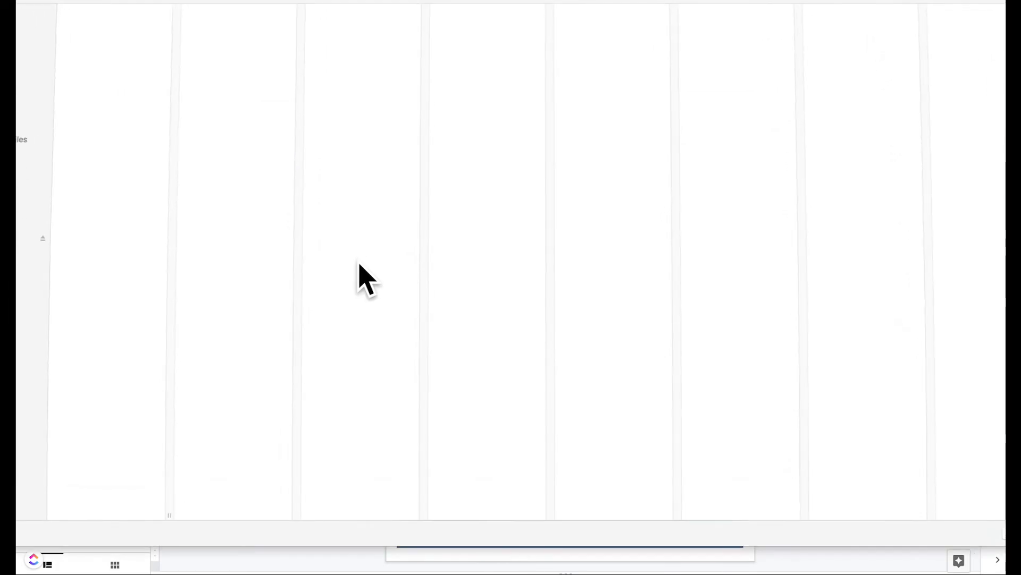
pyautogui.click(100, 53)
pyautogui.press('Return')
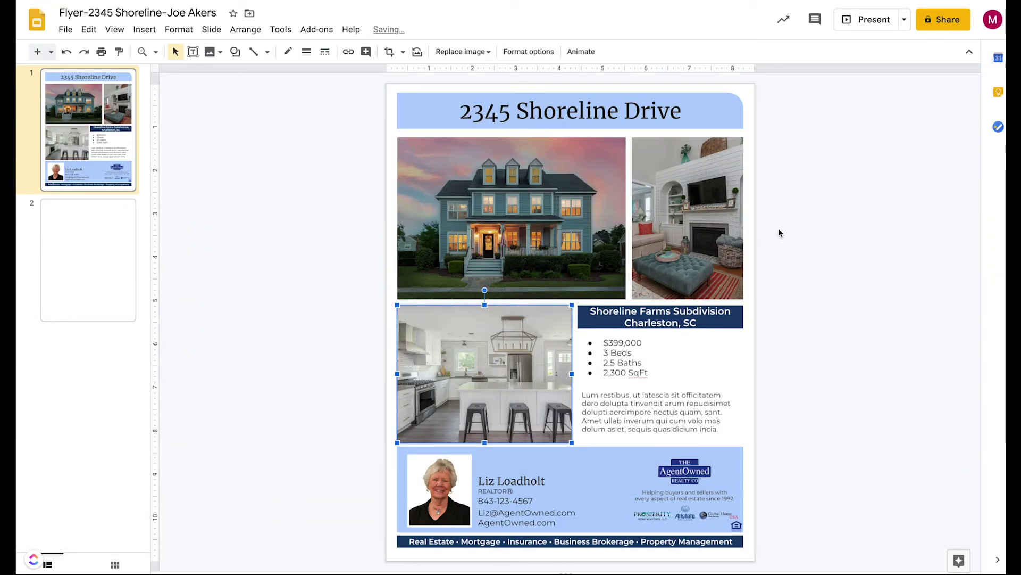
pyautogui.click(866, 215)
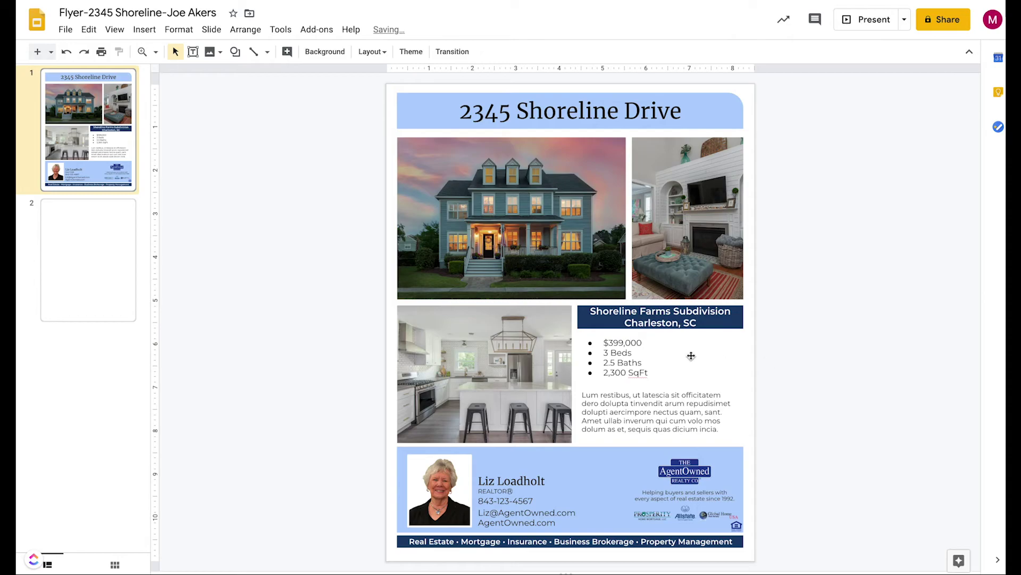
# Check the agent headshot's actions without changing it, then reselect the kitchen photo
pyautogui.click(442, 488)
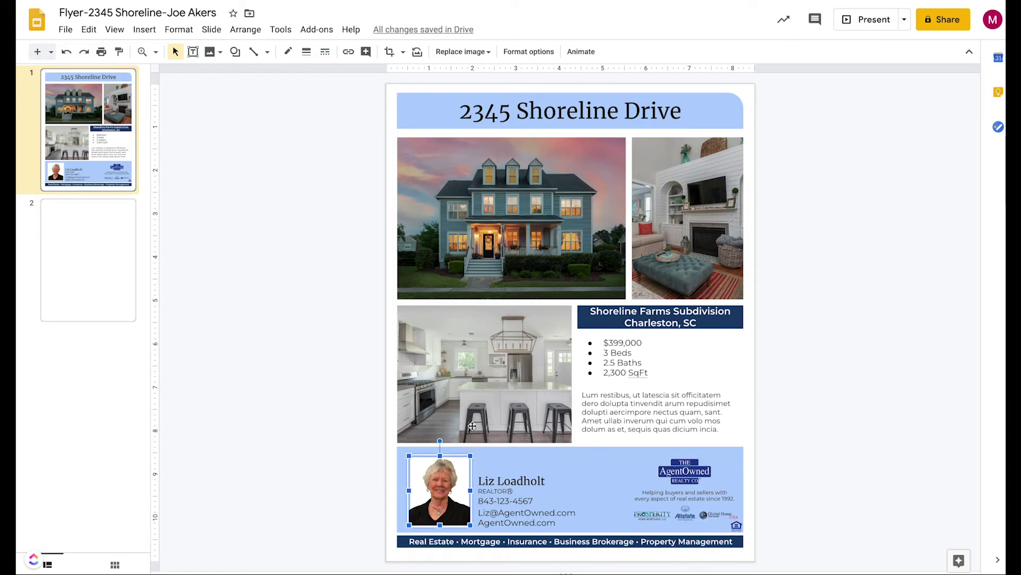
pyautogui.rightClick(446, 485)
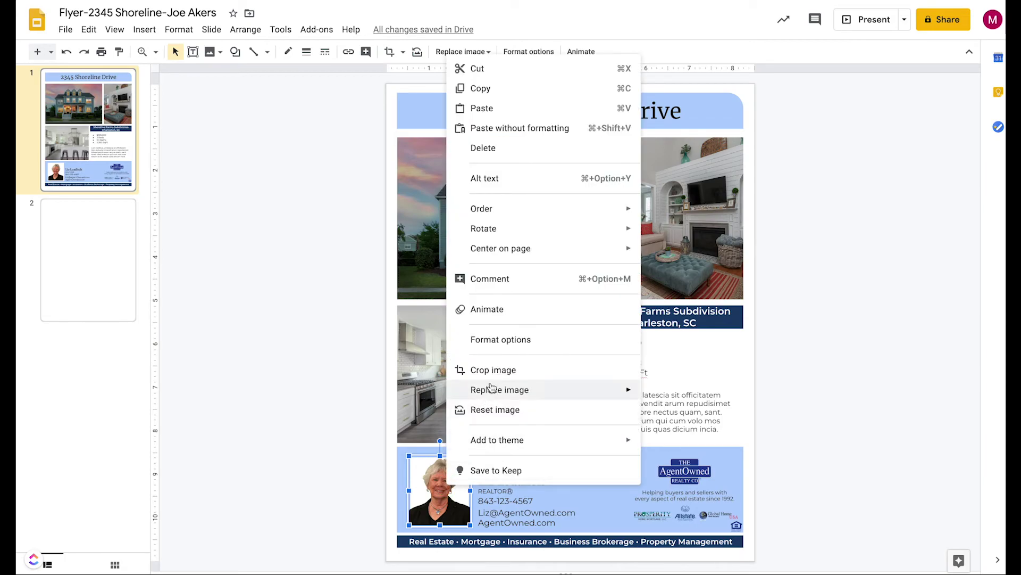
pyautogui.click(353, 354)
pyautogui.click(492, 371)
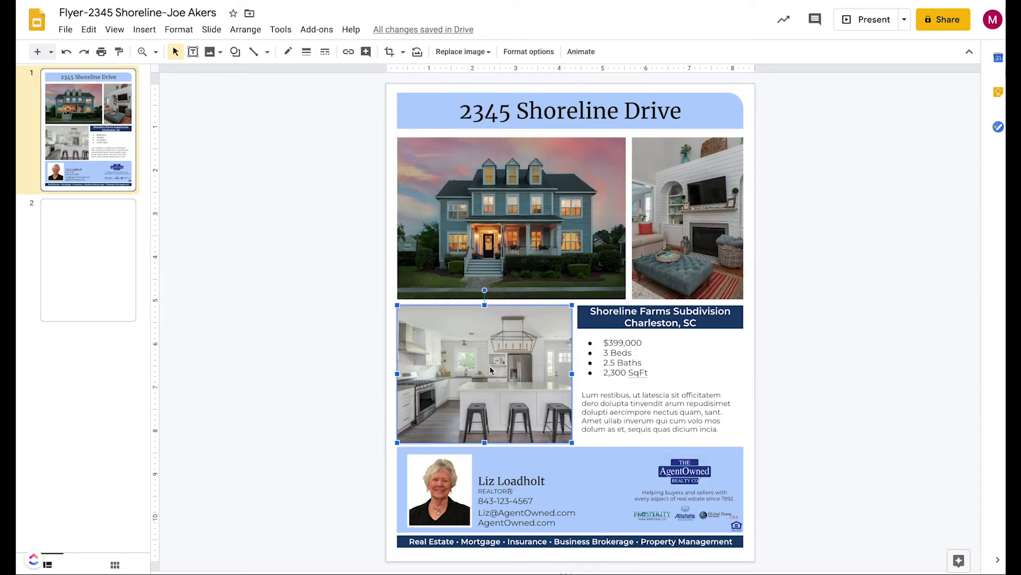